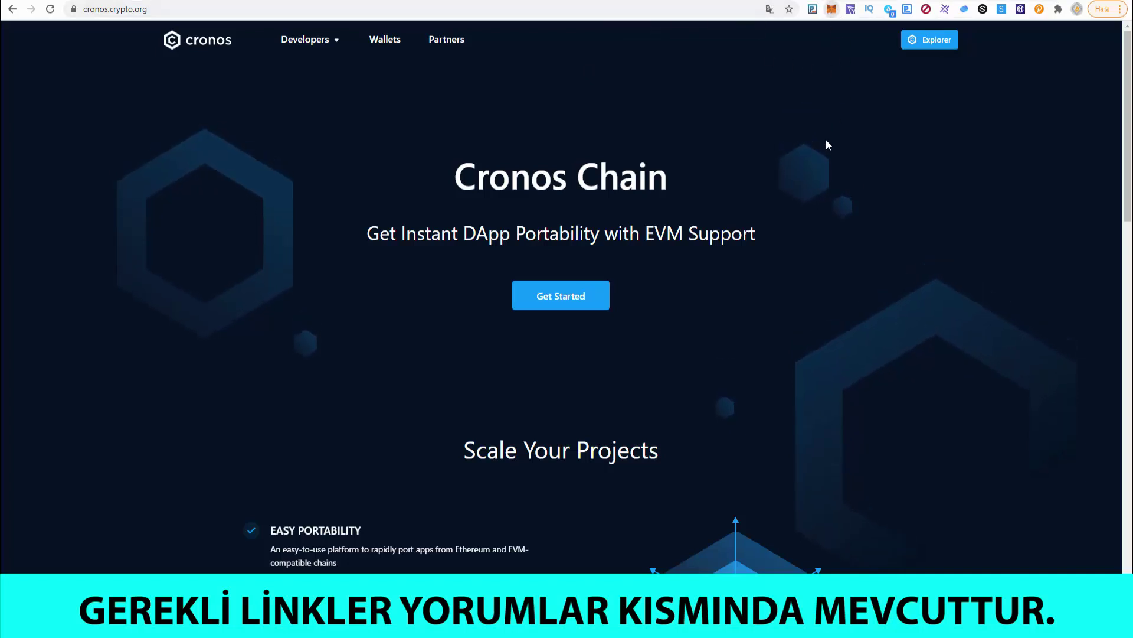
- Open the MetaMask network settings and start adding a custom network
left_click(832, 9)
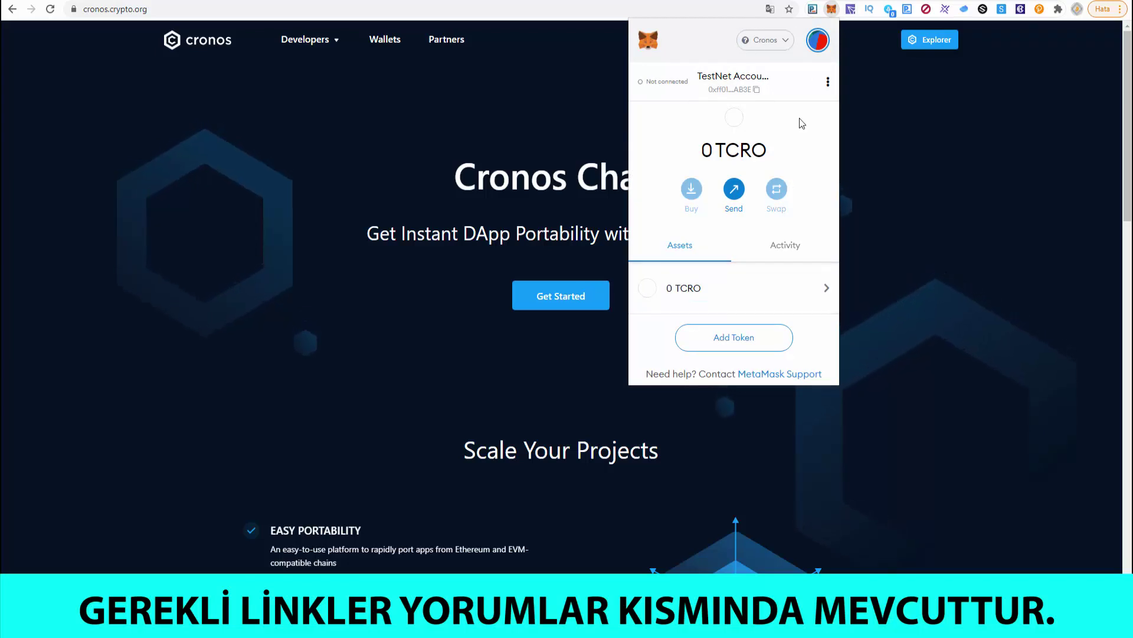
left_click(817, 39)
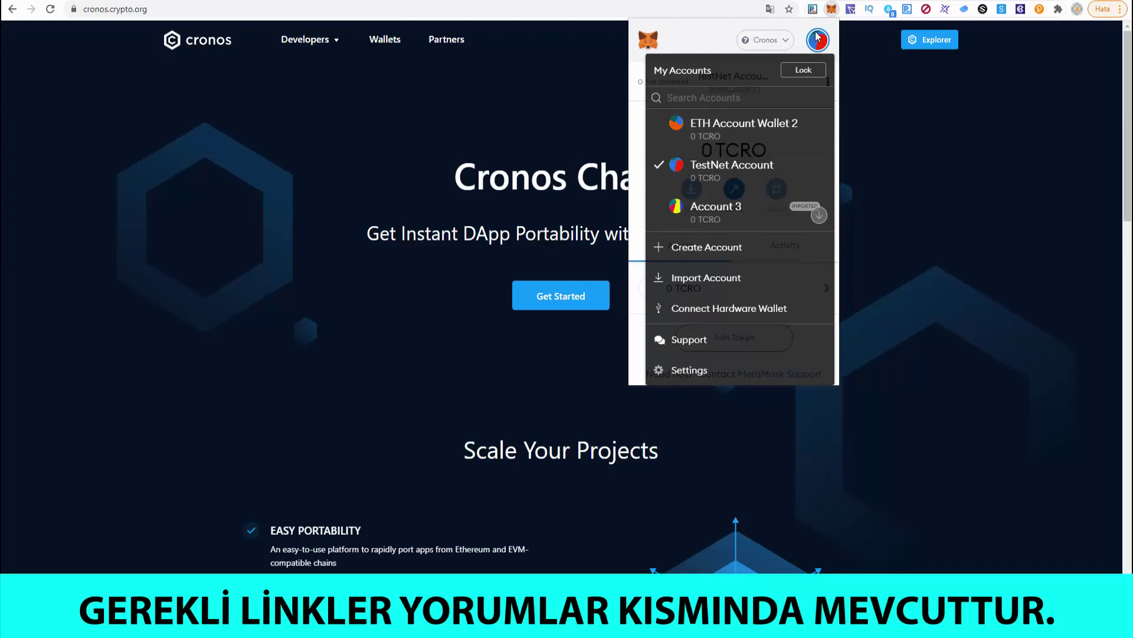
left_click(682, 370)
scroll(734, 288, "down", 3)
scroll(735, 289, "down", 2)
left_click(663, 282)
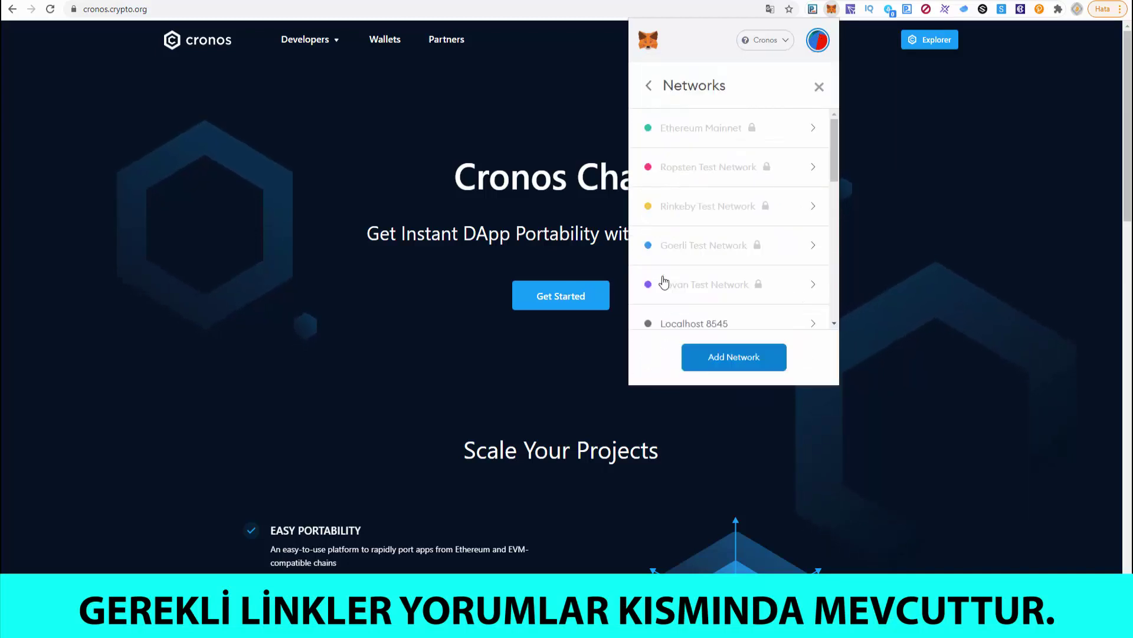
left_click(718, 364)
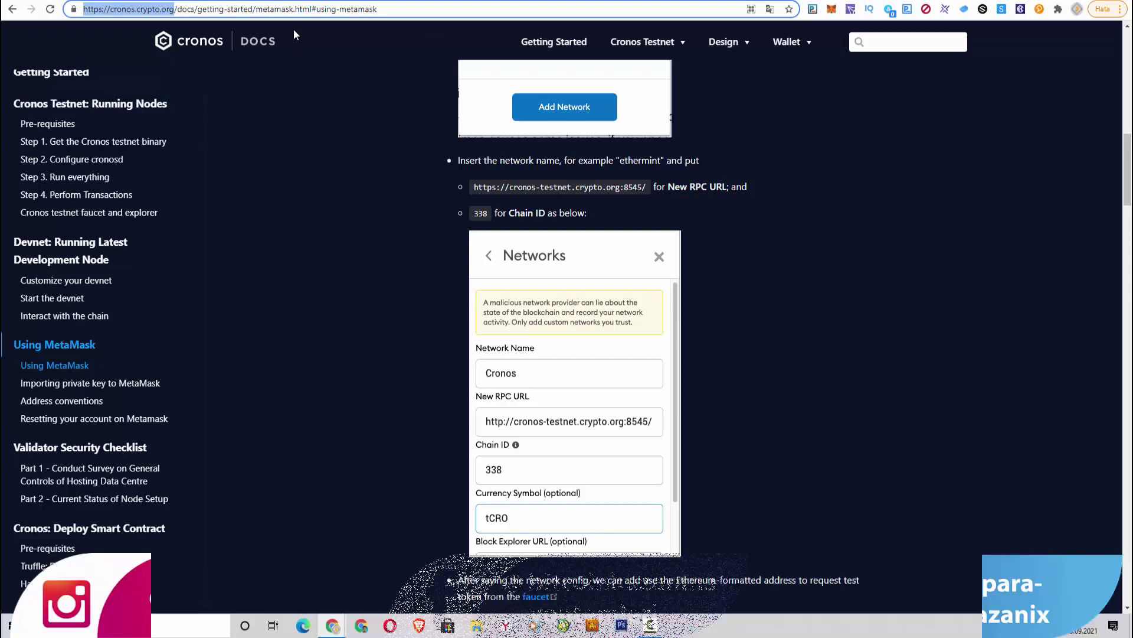
- Review the Cronos testnet network parameters in the Using MetaMask guide of the Cronos docs
left_click(488, 336)
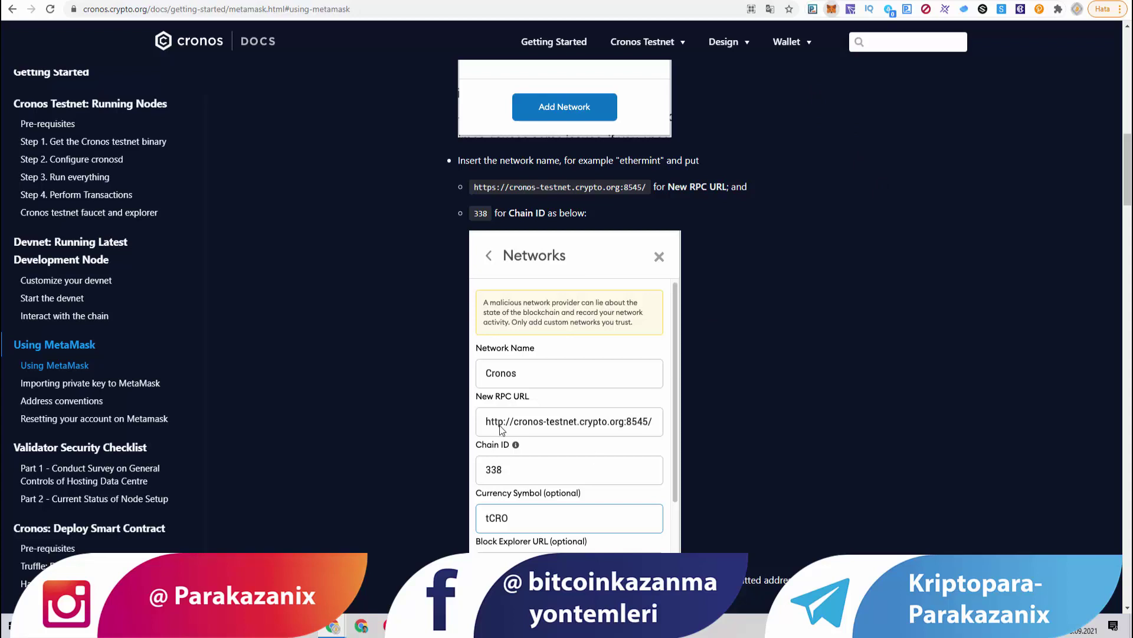
key("alt+shift+m")
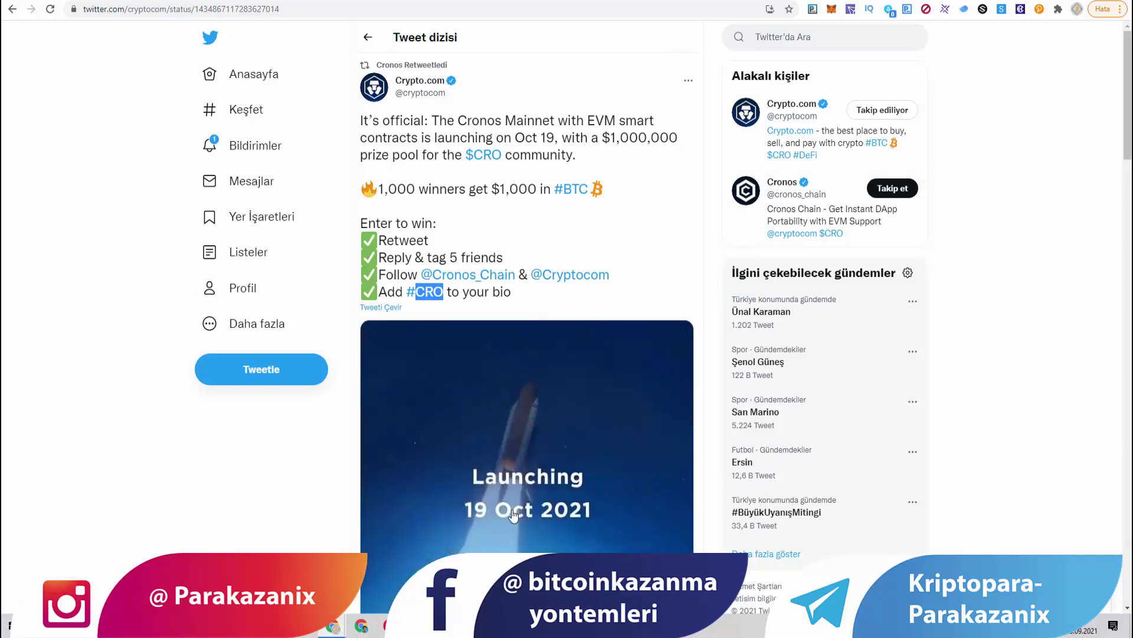
- Play the Cronos Mainnet launch video in the Crypto.com tweet and pause it
scroll(549, 372, "down", 2)
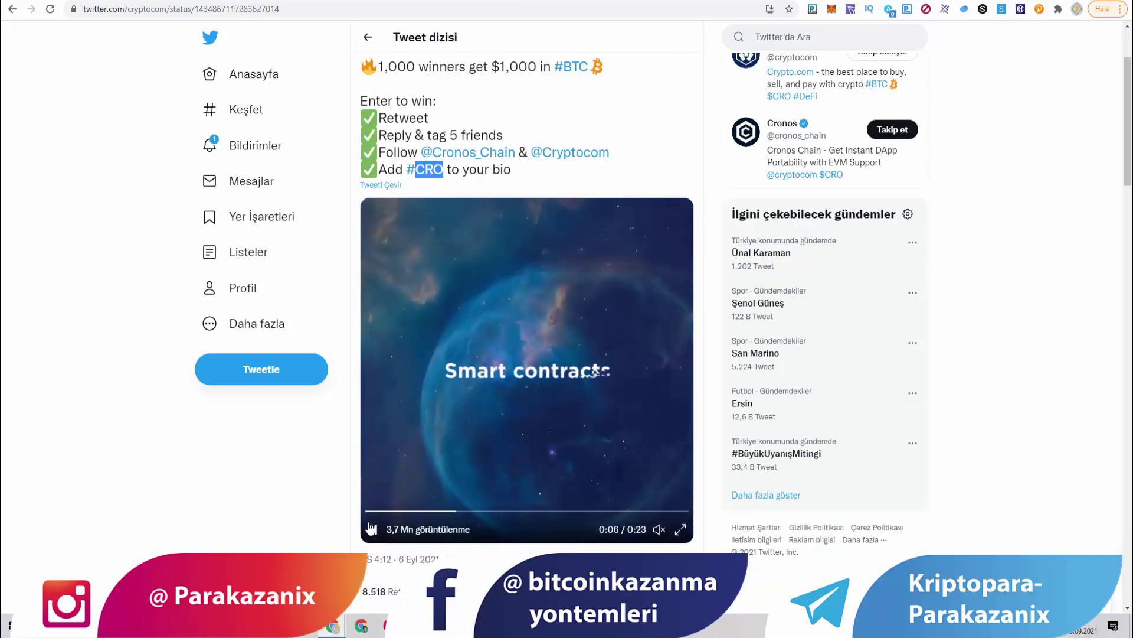
left_click(372, 527)
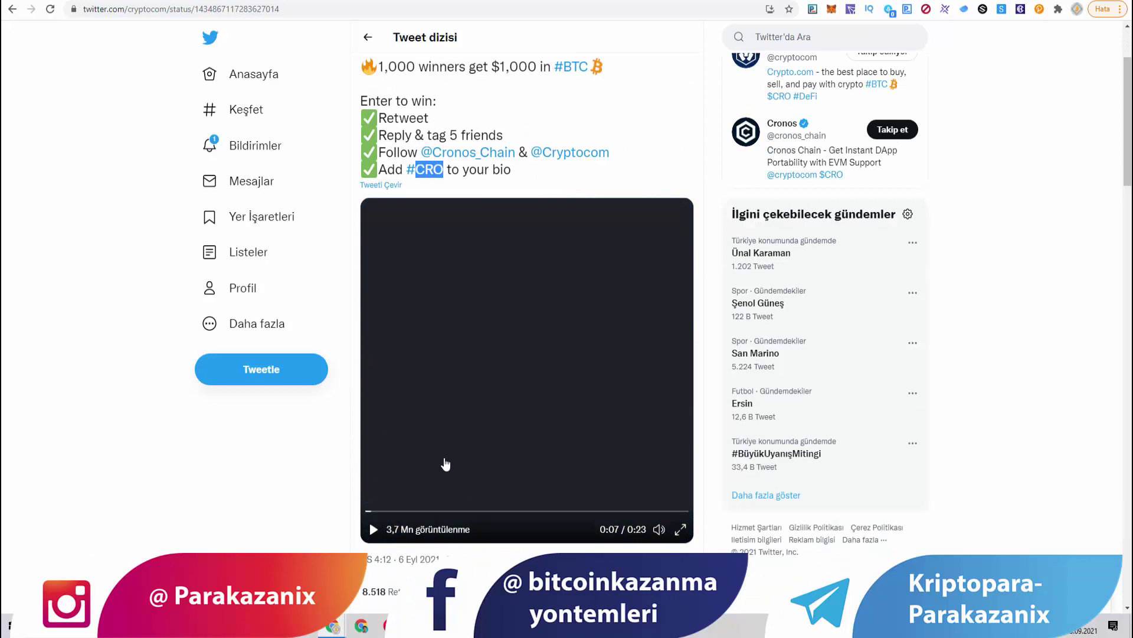
left_click(372, 529)
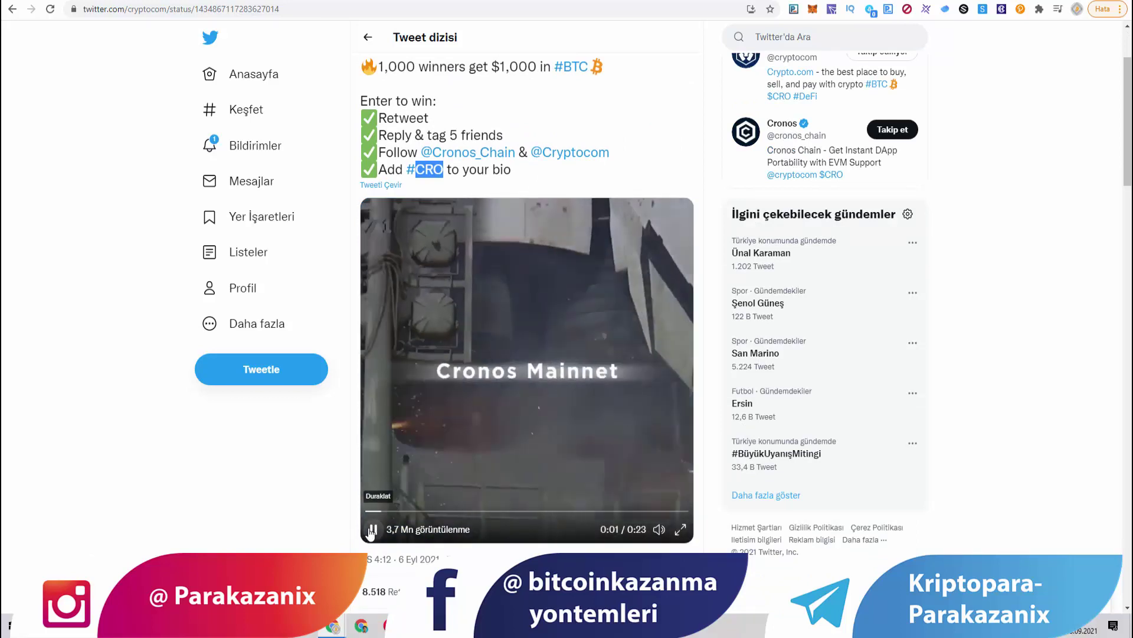
left_click(372, 529)
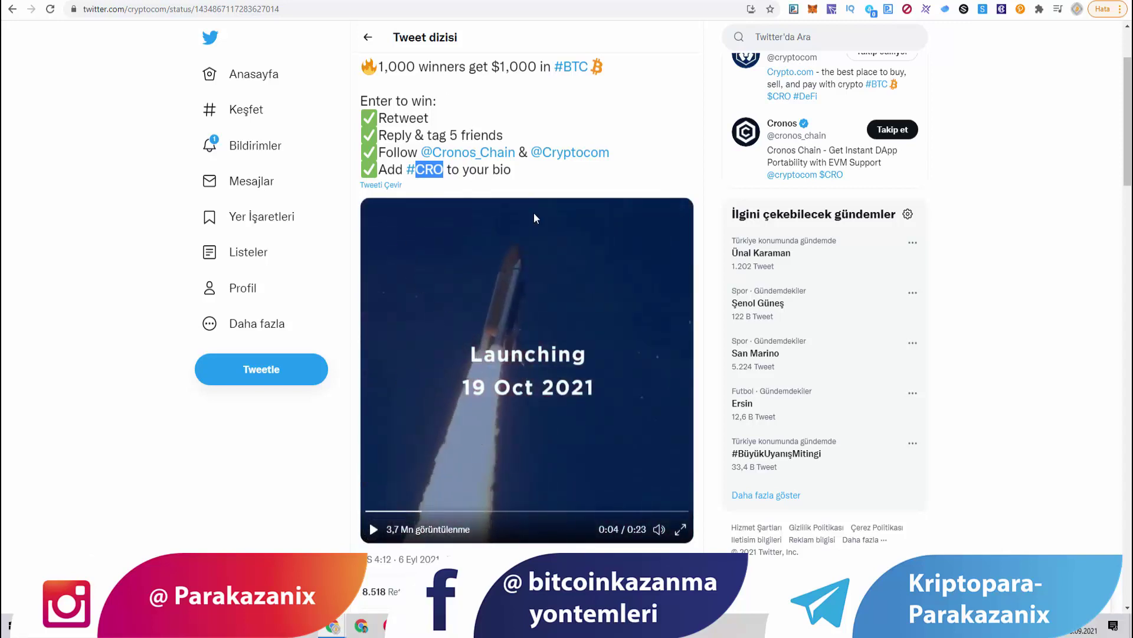
- Return to the Cronos Twitter profile and examine its tweets about the hackathon, testnet and oracle integrations
scroll(354, 236, "up", 2)
left_click(7, 11)
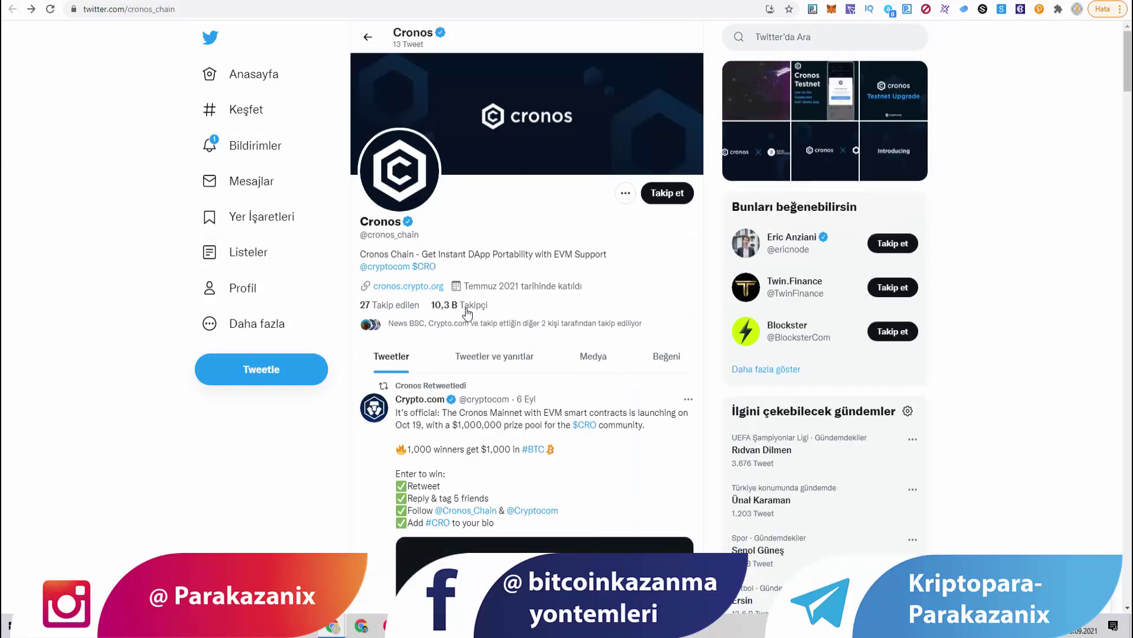
scroll(487, 338, "down", 5)
scroll(487, 338, "down", 15)
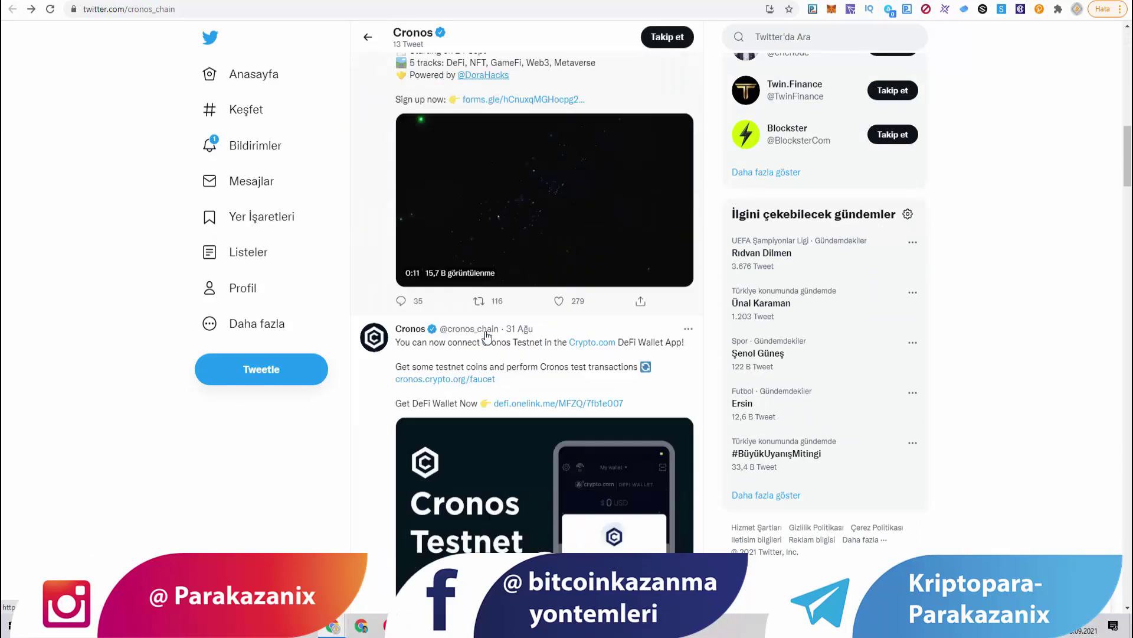
scroll(487, 336, "up", 2)
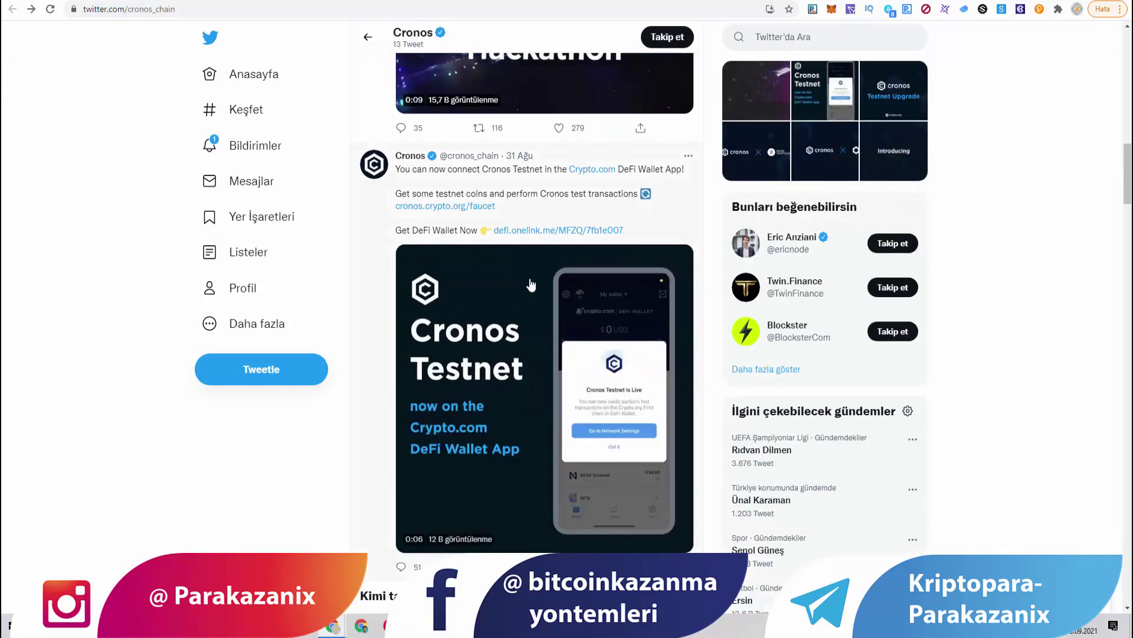
scroll(495, 302, "down", 6)
scroll(500, 296, "down", 4)
scroll(475, 333, "down", 7)
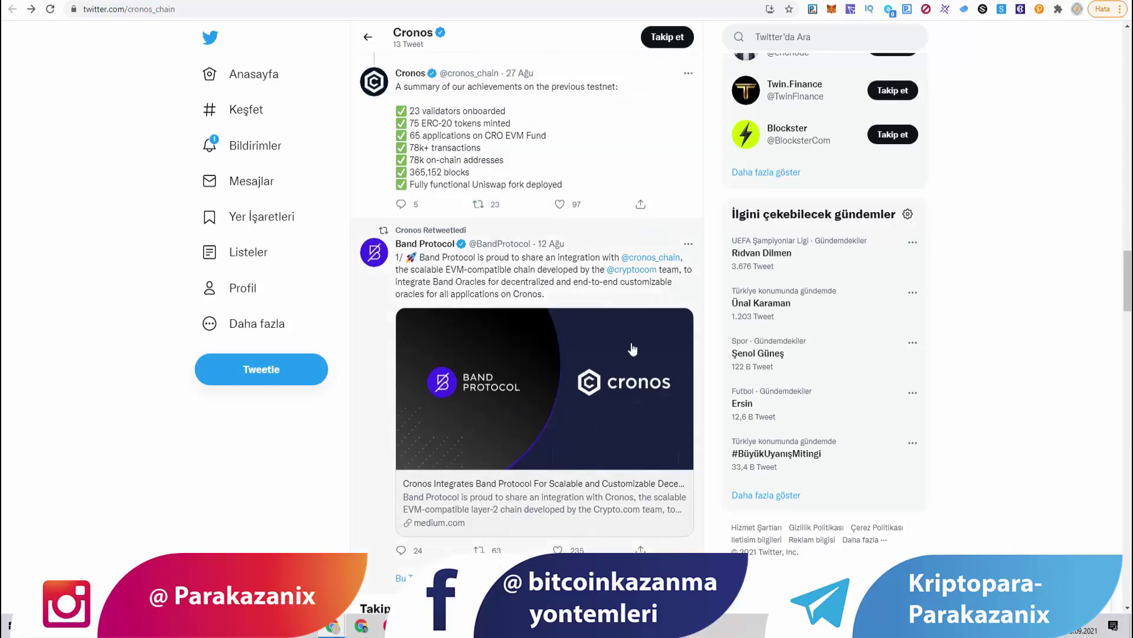
scroll(509, 394, "down", 12)
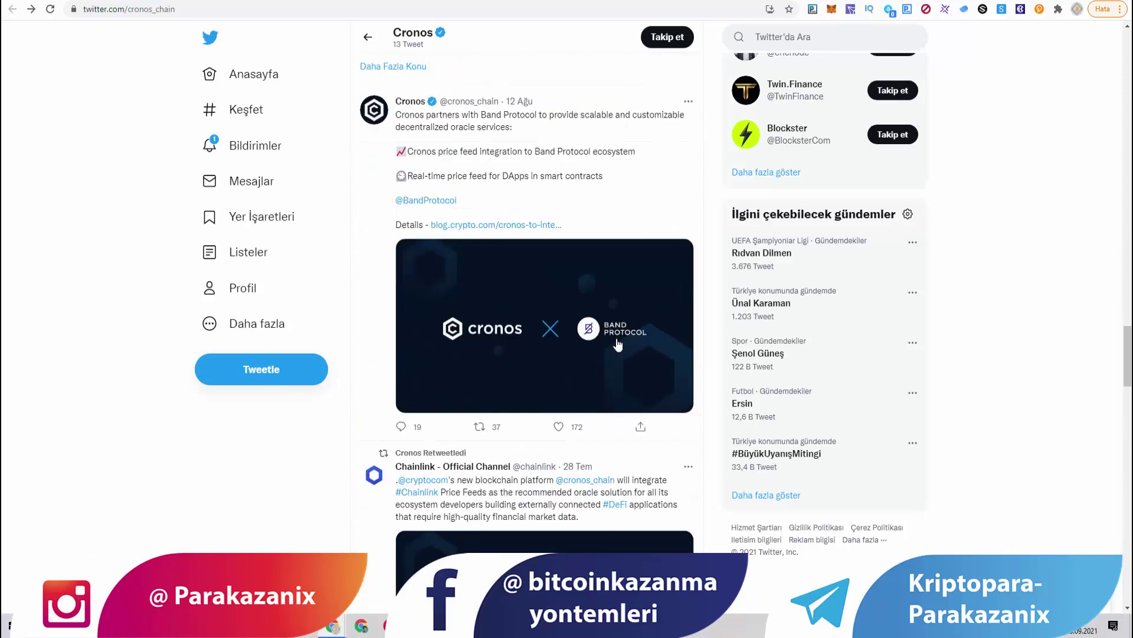
scroll(650, 333, "down", 5)
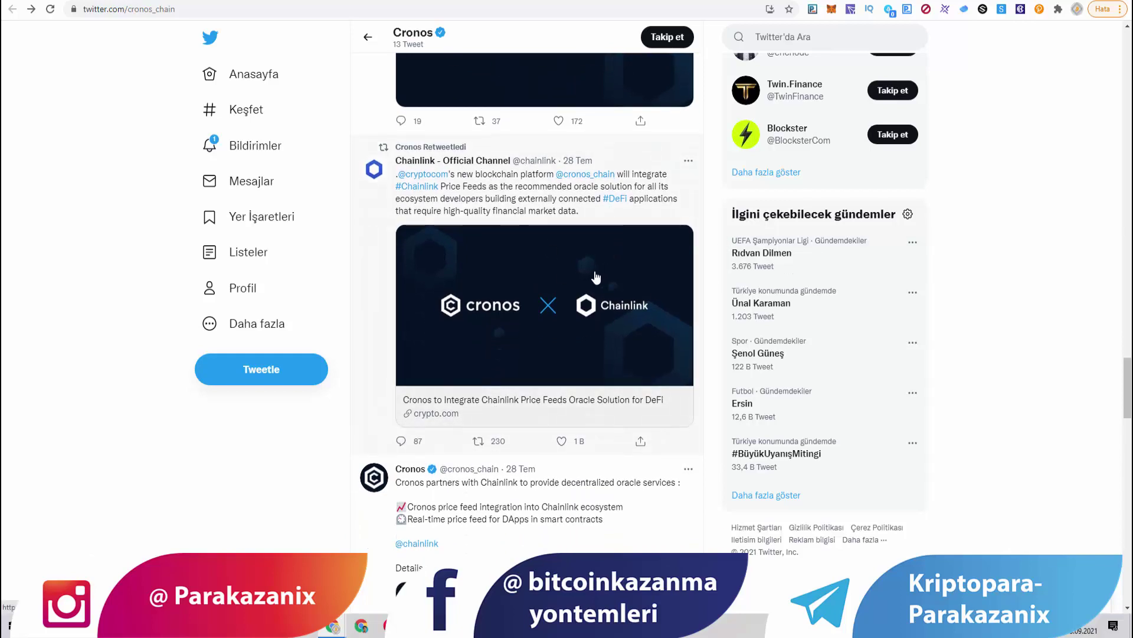
scroll(540, 276, "down", 3)
scroll(538, 268, "up", 15)
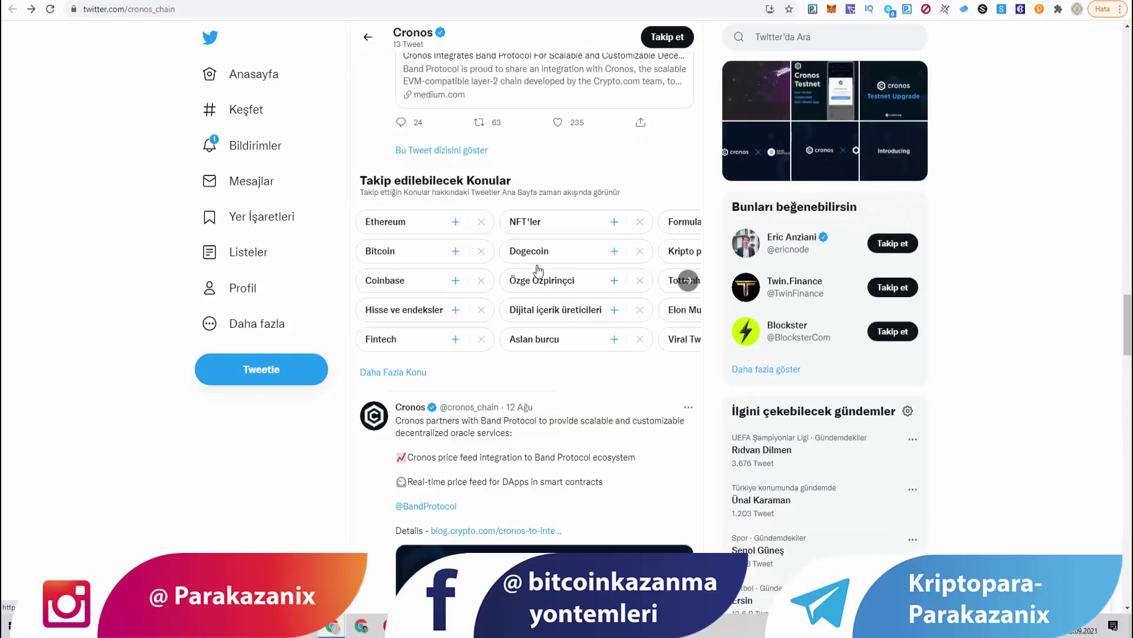
scroll(538, 260, "up", 10)
scroll(537, 257, "up", 3)
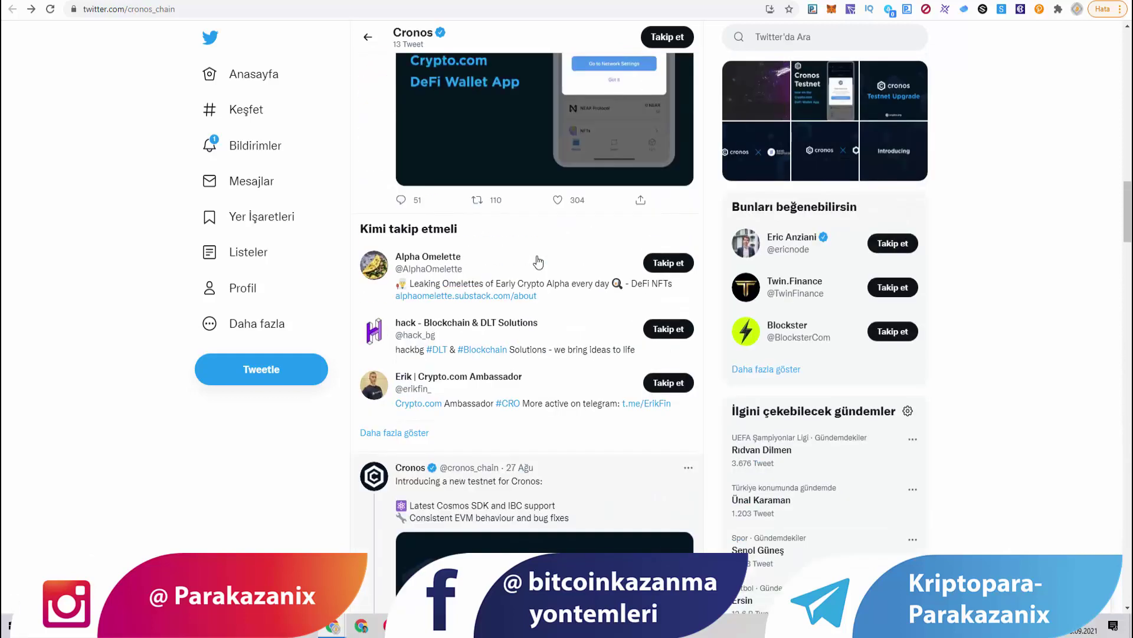
scroll(537, 255, "up", 8)
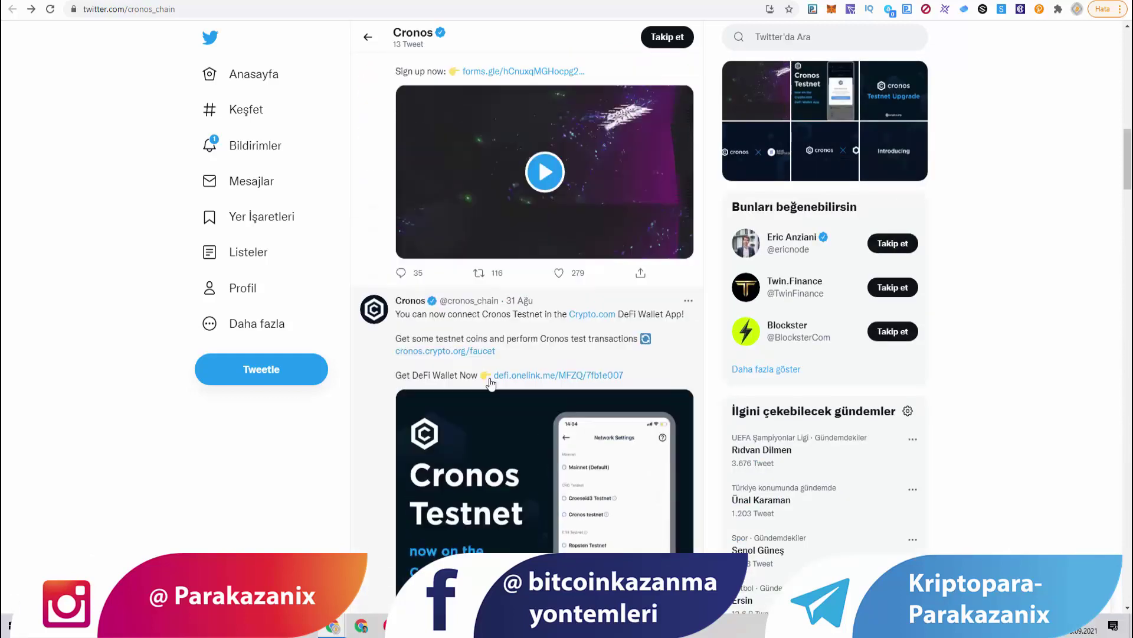
scroll(520, 450, "up", 8)
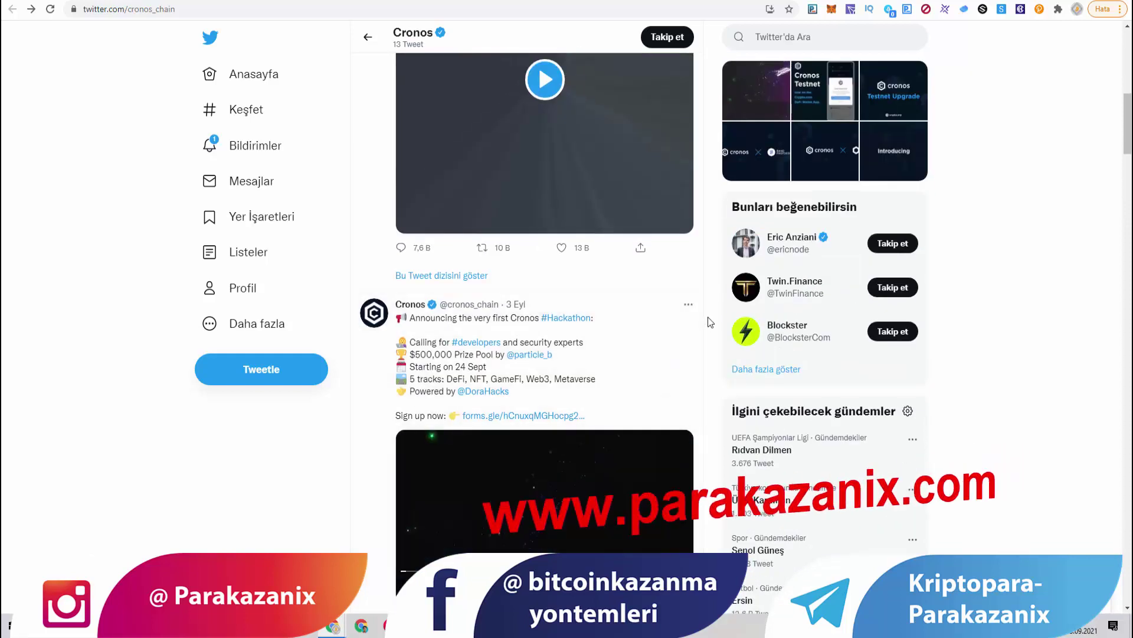
scroll(537, 366, "up", 10)
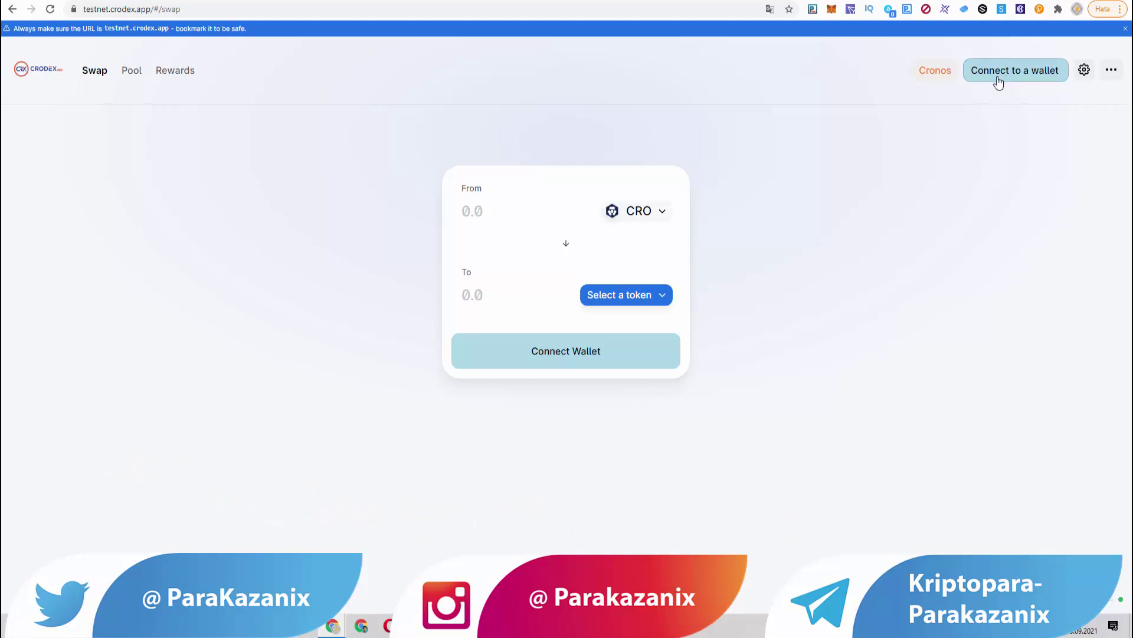
- Connect the MetaMask TestNet Account to the Crodex testnet exchange
left_click(1026, 75)
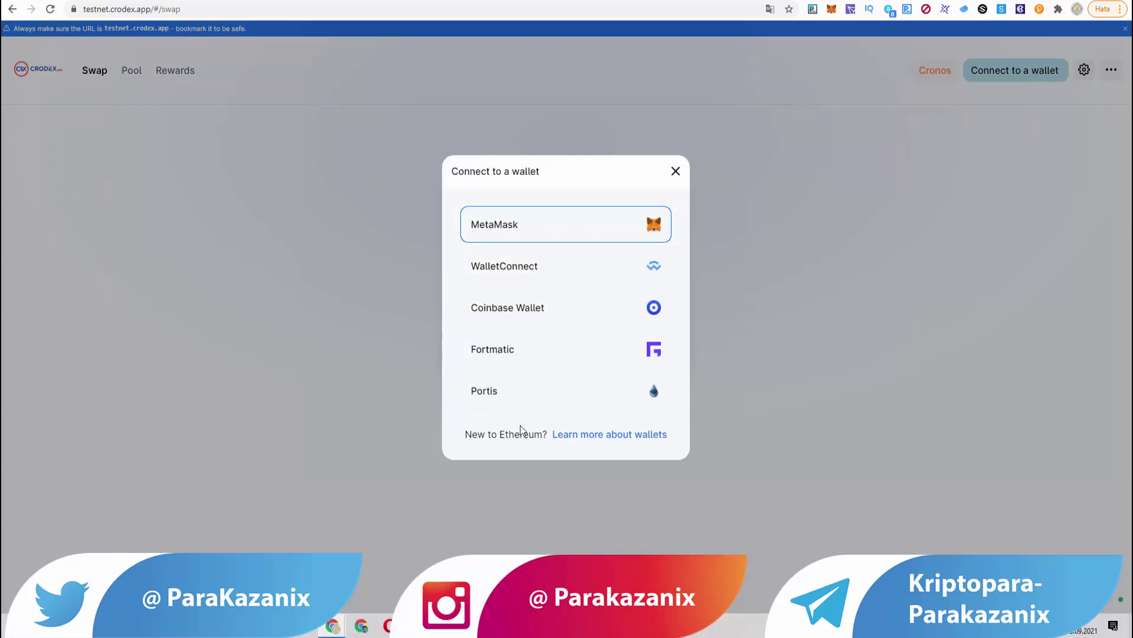
left_click(486, 230)
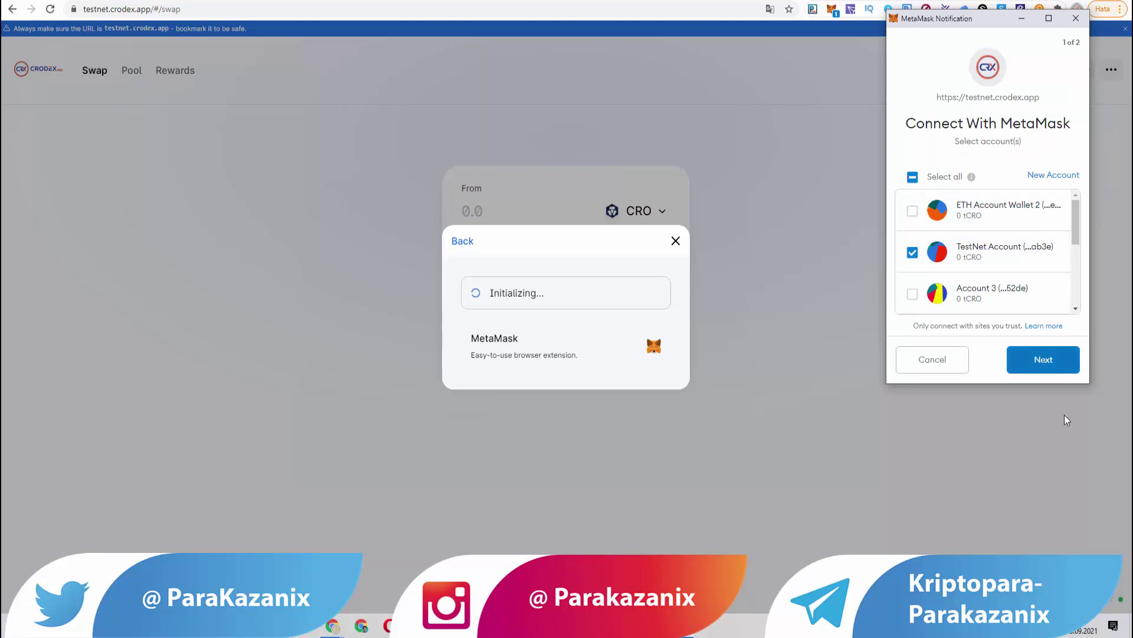
left_click(1040, 359)
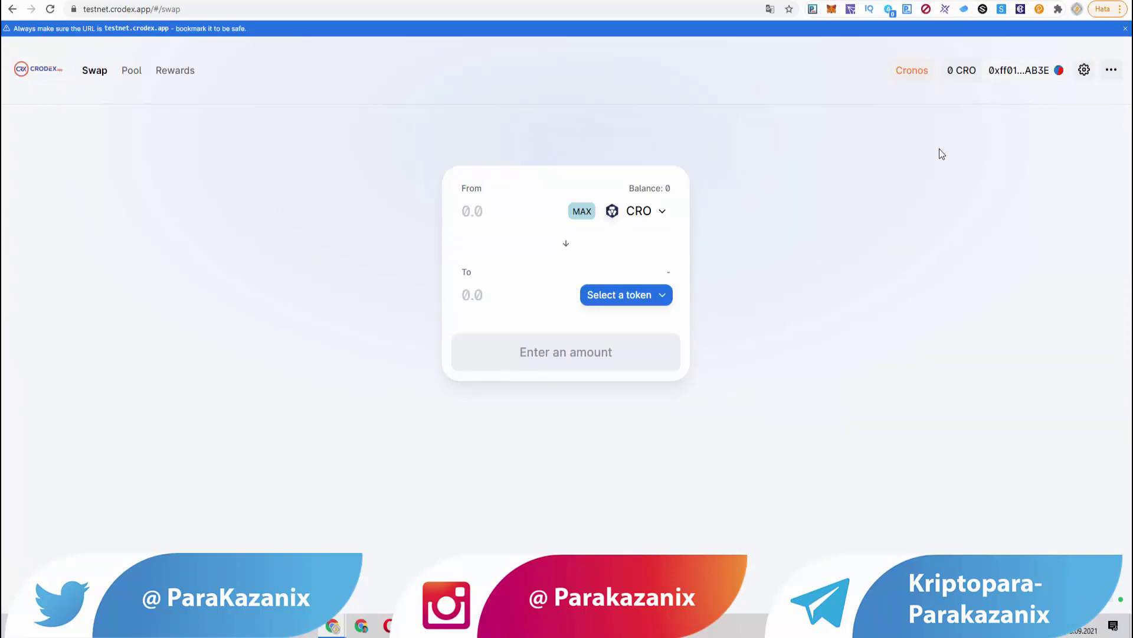
- Go to cronos.crypto.org and open the Faucet page linked in the site footer
left_click(728, 14)
type("cronos.crypto.org")
key("Return")
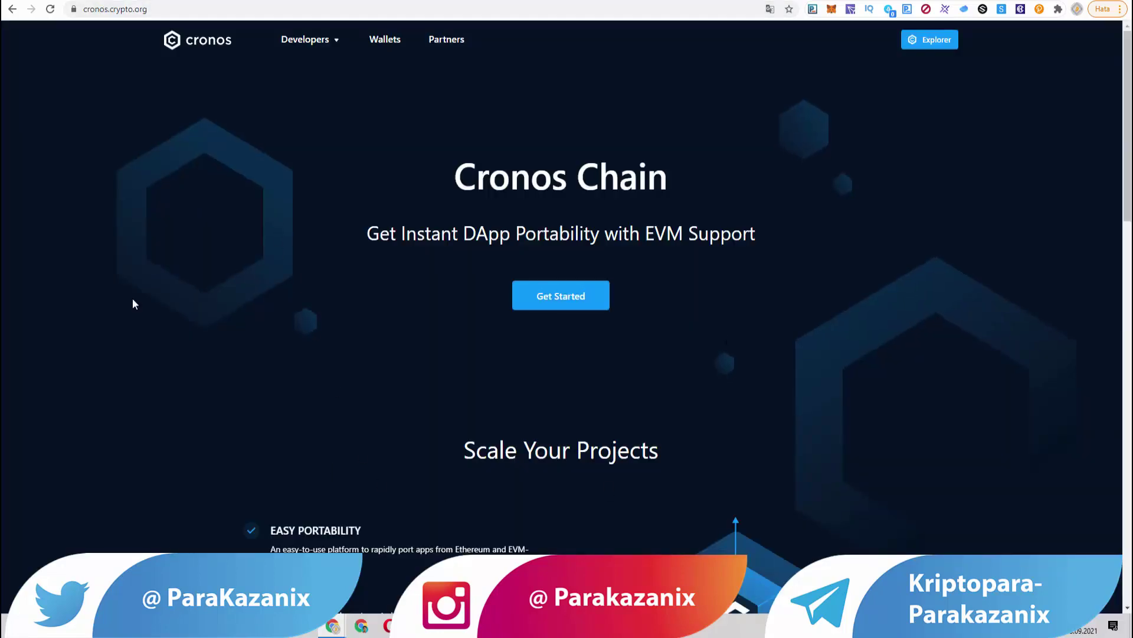
scroll(435, 321, "down", 15)
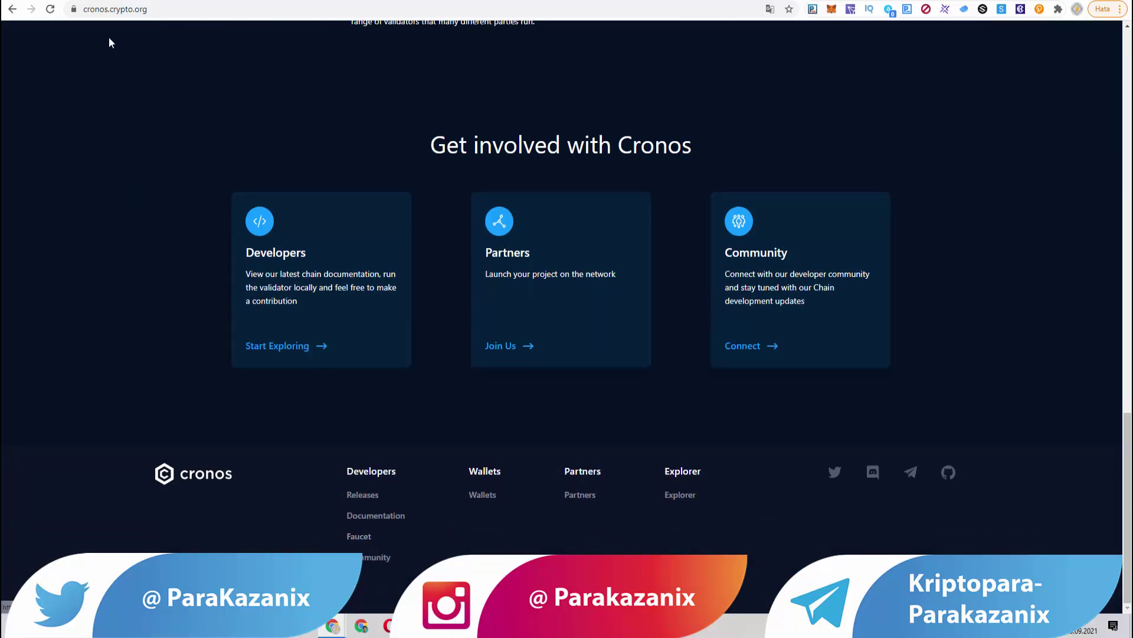
left_click(354, 540)
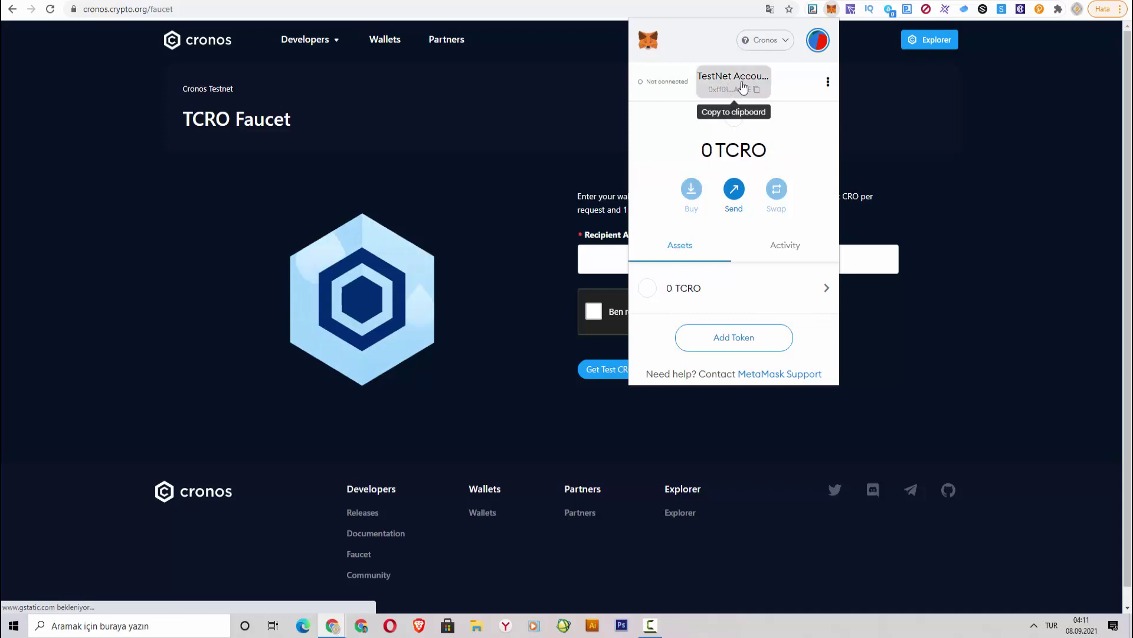
- Copy the TestNet Account's wallet address from MetaMask and paste it as the faucet's recipient address
left_click(735, 89)
left_click(919, 388)
left_click(591, 259)
key("ctrl+v")
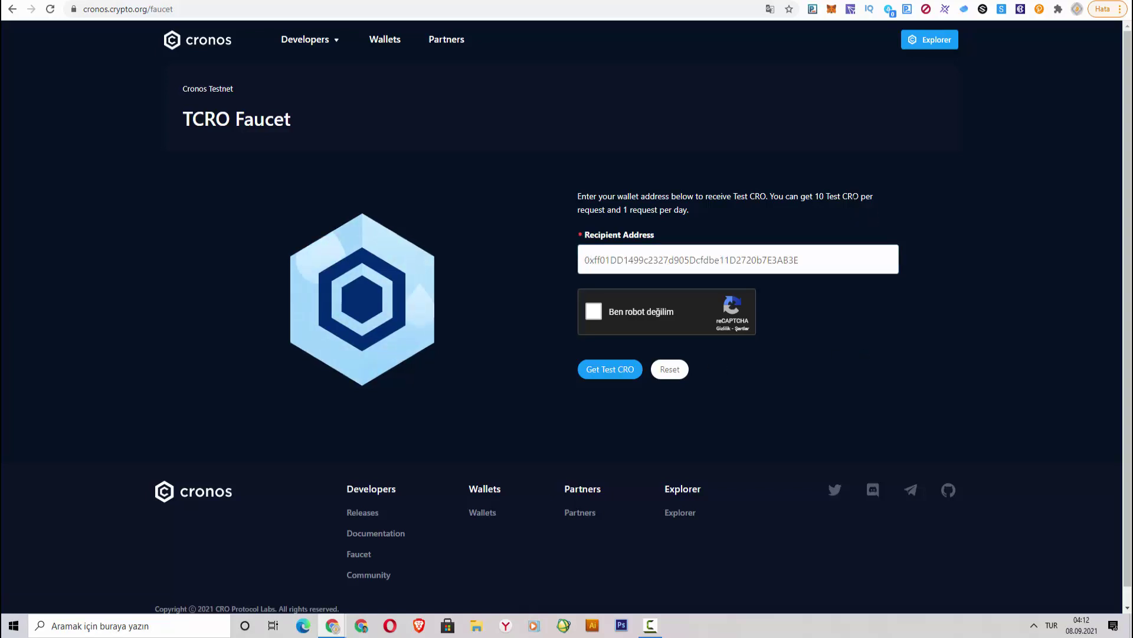
- Review the faucet's request limit, complete the reCAPTCHA check and request the Test CRO
left_click_drag(690, 211, 623, 210)
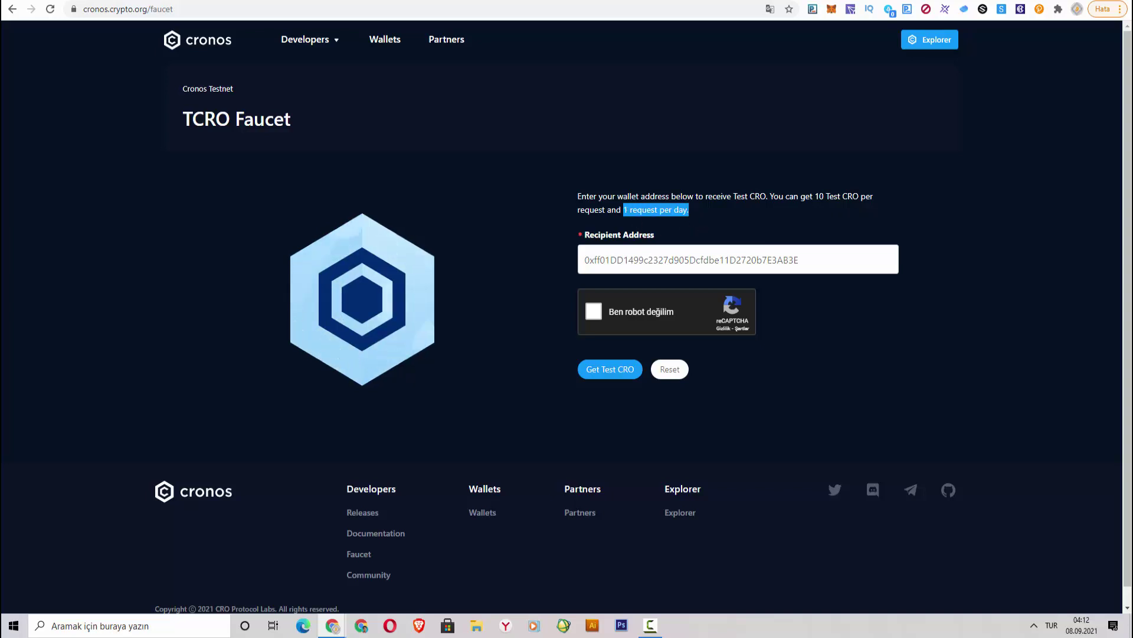
left_click(603, 187)
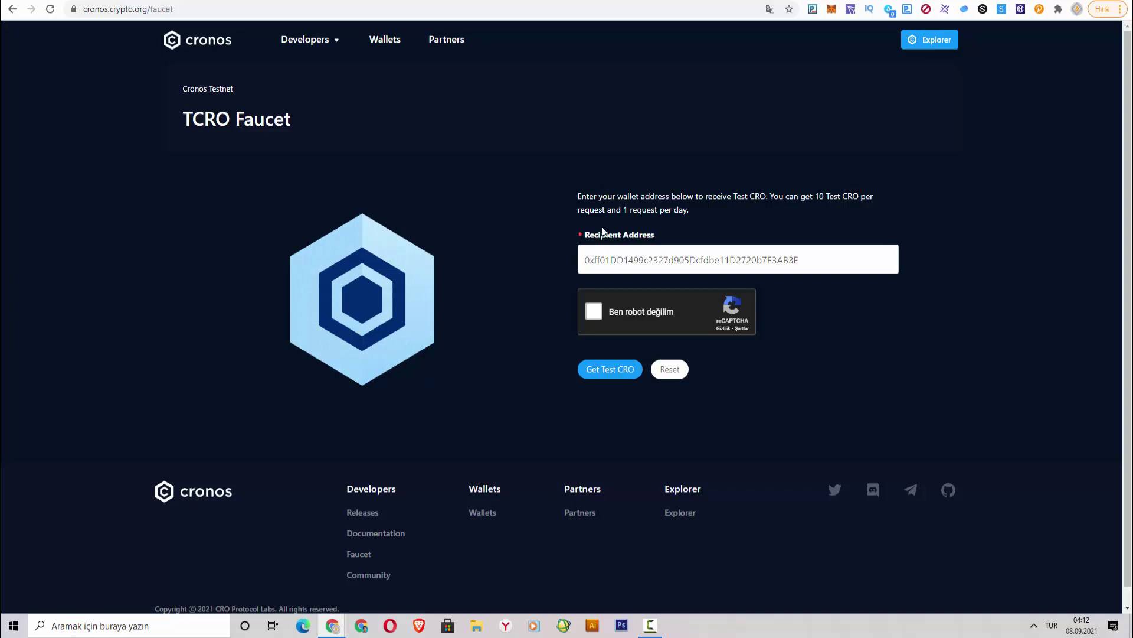
left_click(595, 305)
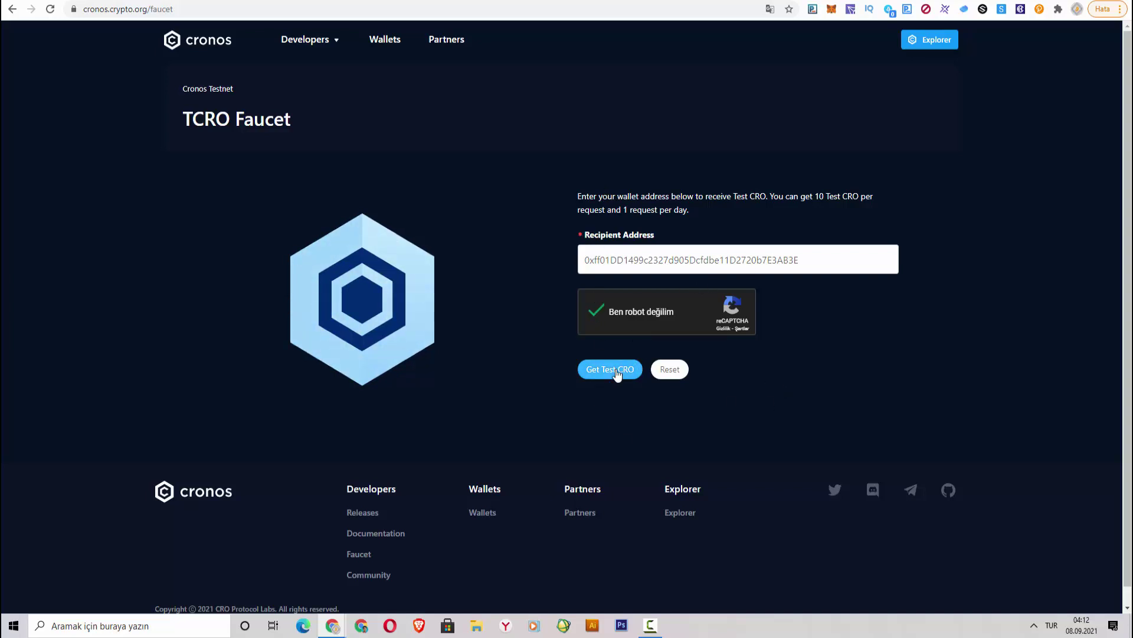
left_click(618, 372)
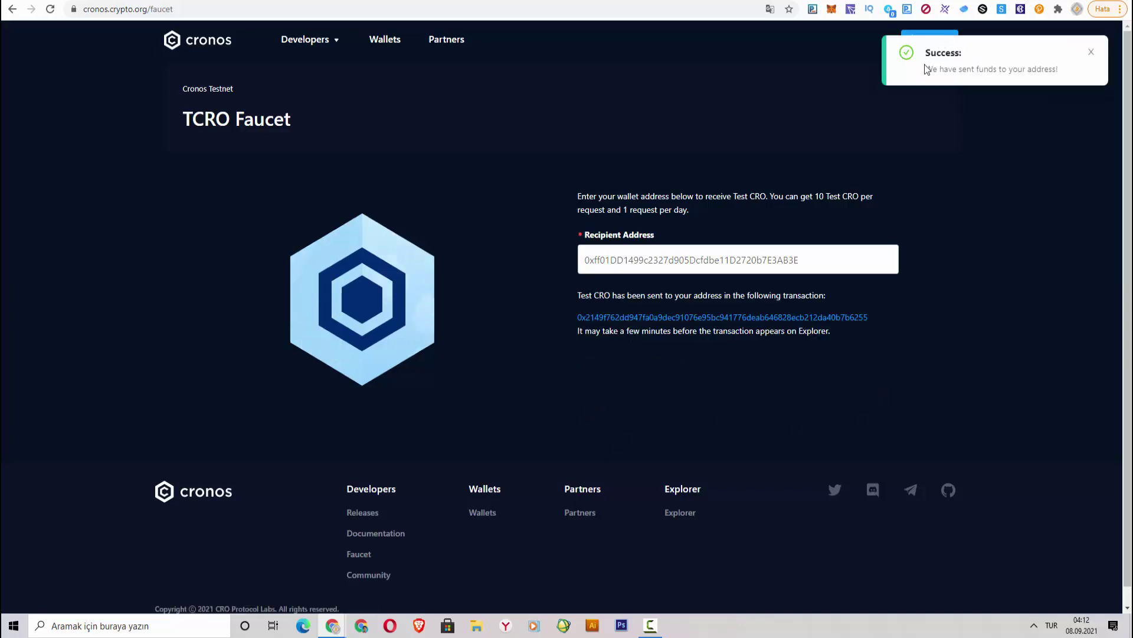
- Check the TestNet Account's TCRO balance in MetaMask and return to the Crodex swap page
left_click_drag(928, 52, 1040, 152)
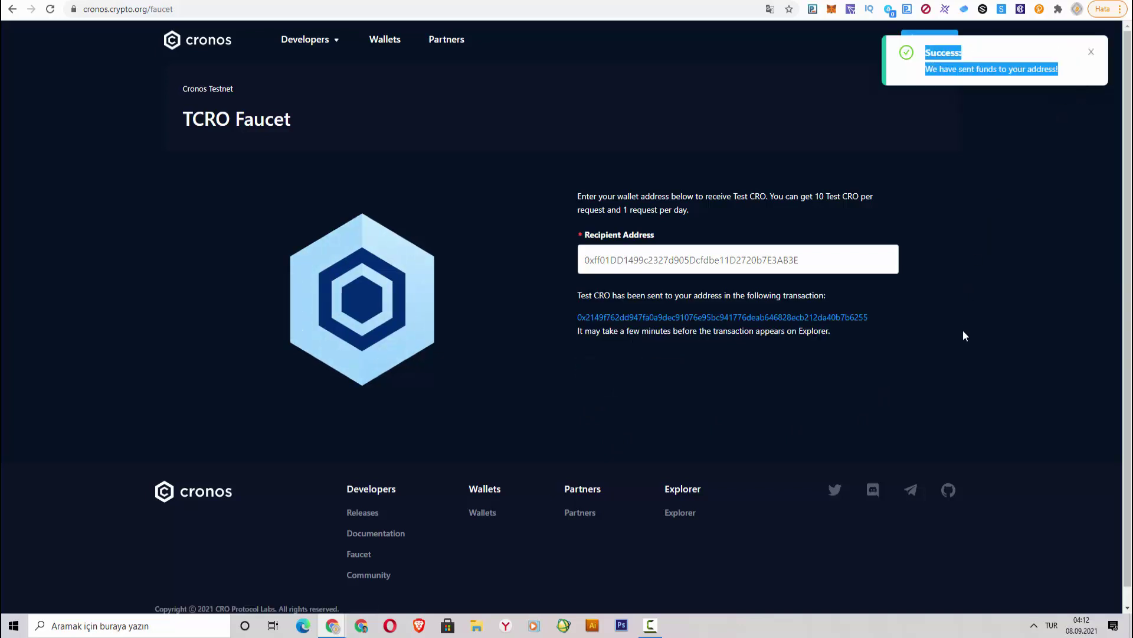
left_click(831, 10)
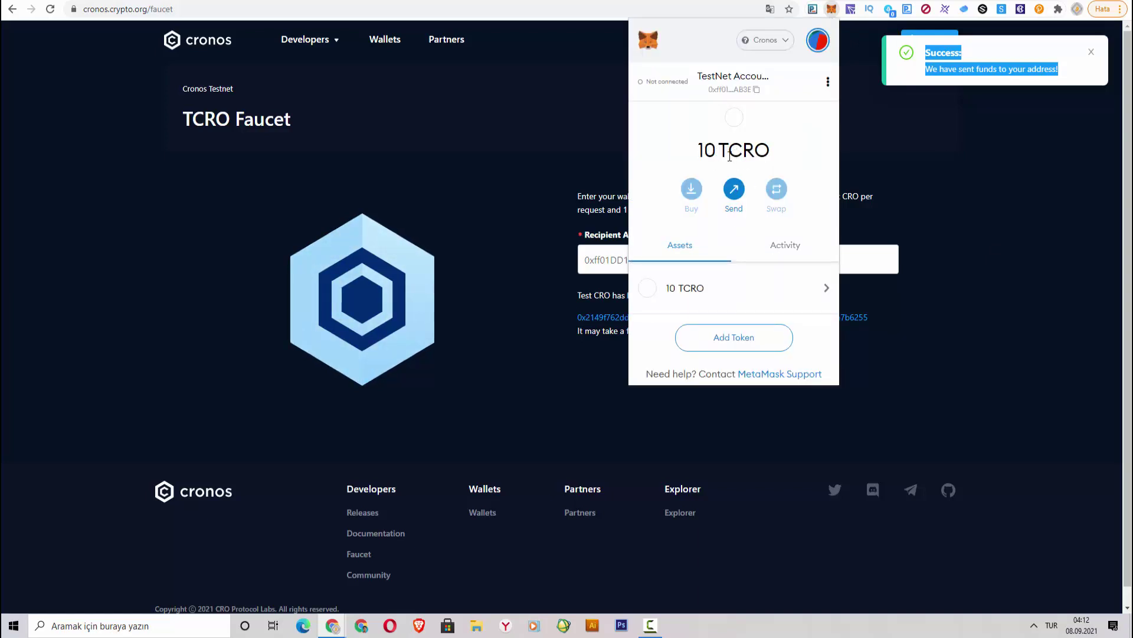
left_click(987, 382)
key("ctrl+Tab")
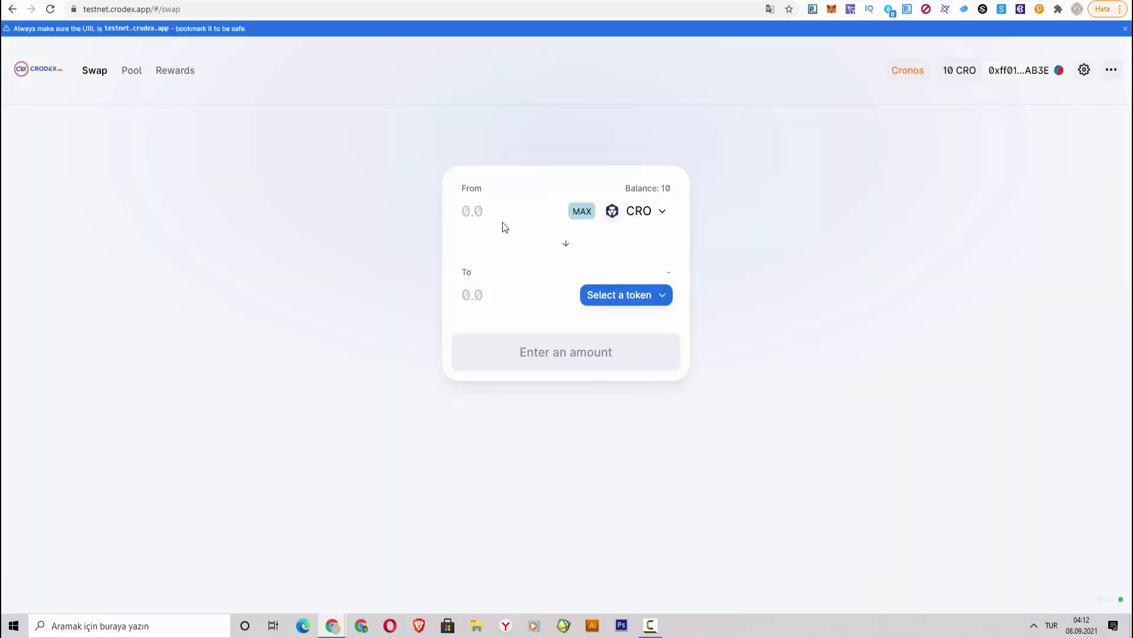
- Set up a swap from CRO to CRX with an amount of 4.6 CRO
type("4.5")
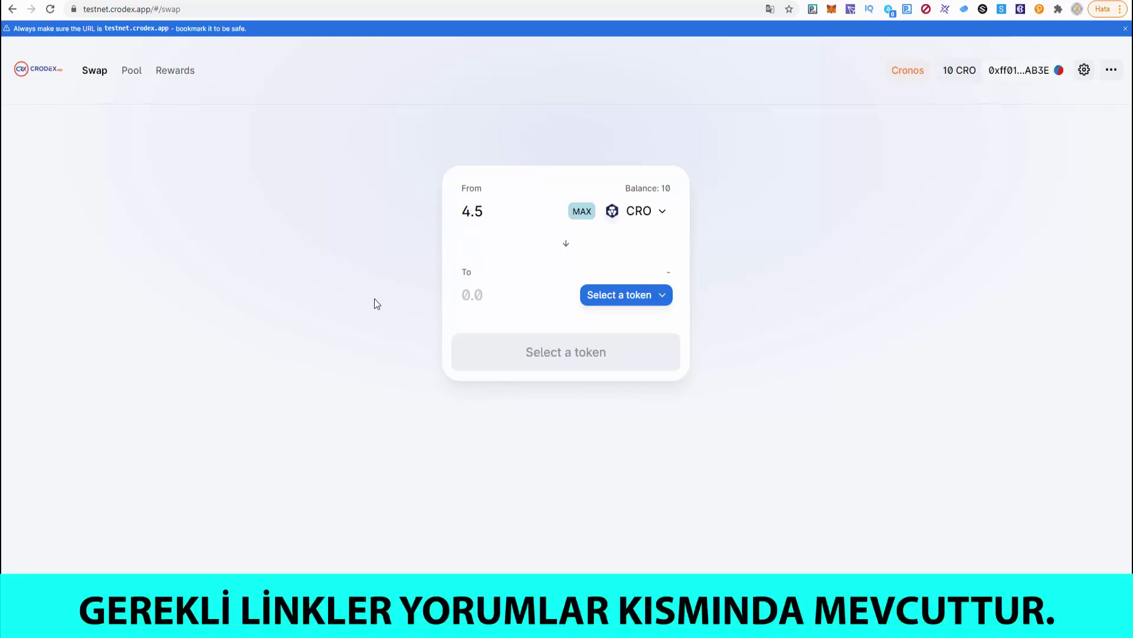
left_click(582, 212)
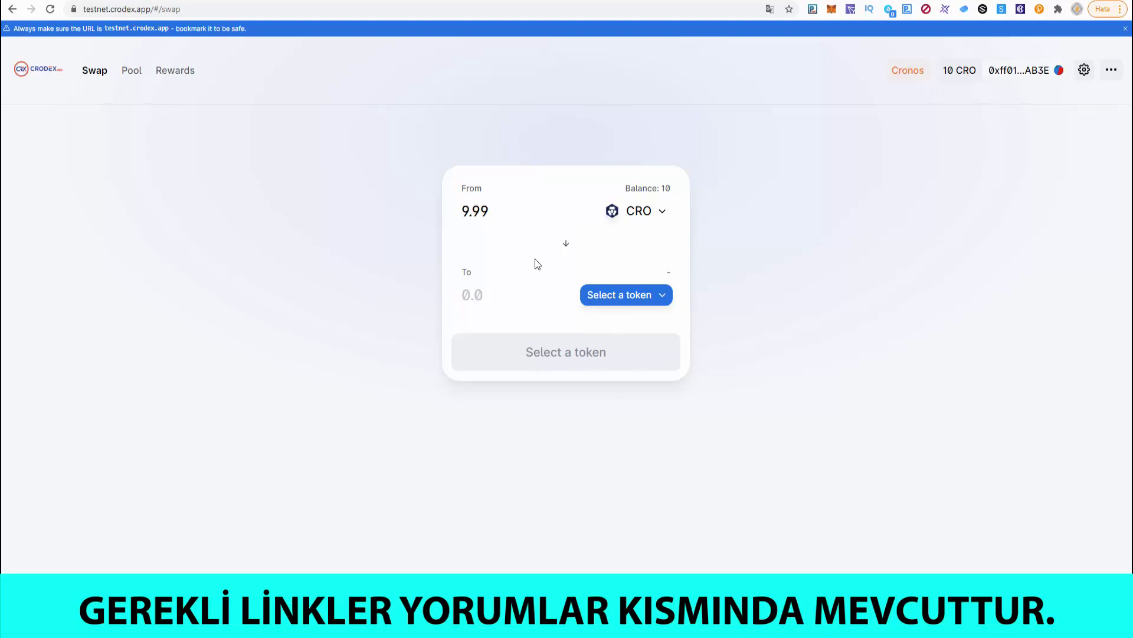
left_click(609, 296)
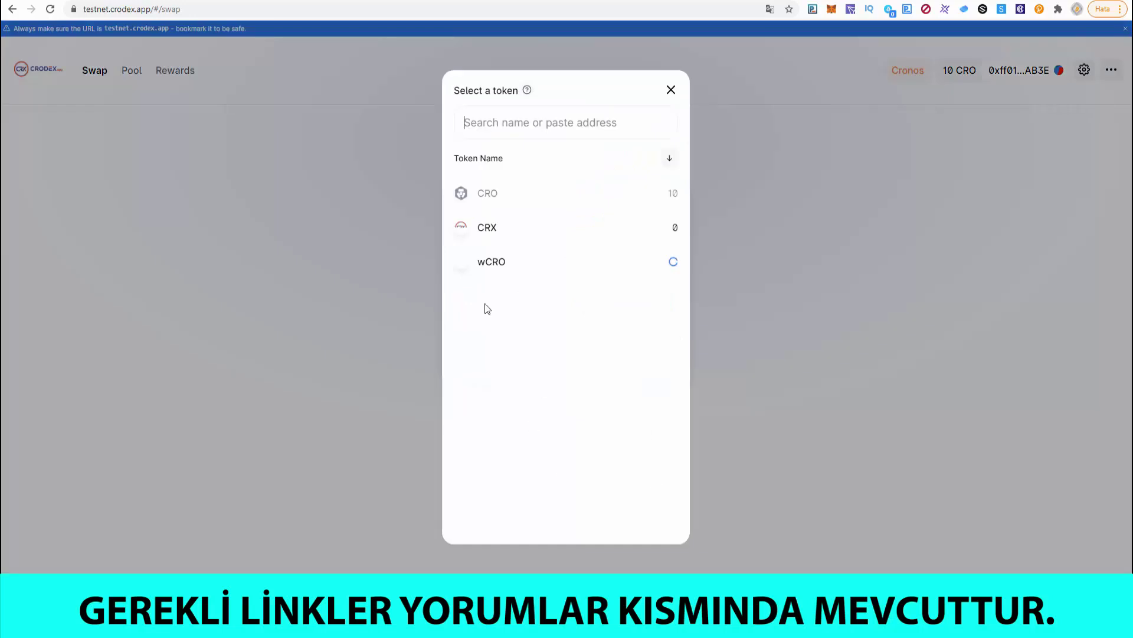
left_click(525, 227)
double_click(505, 214)
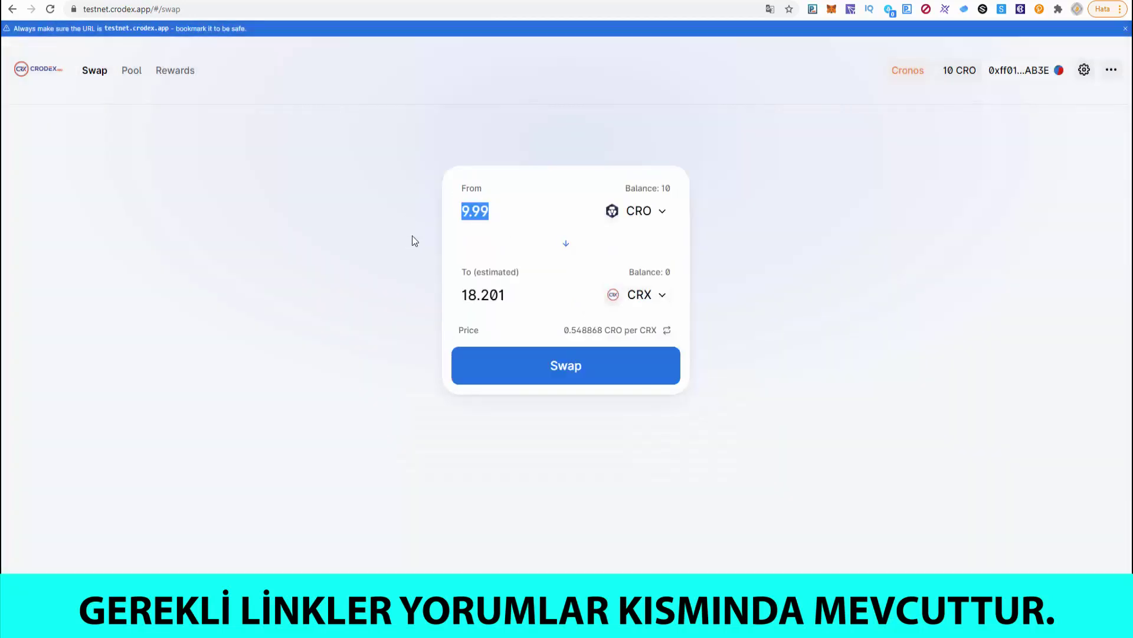
type("4.6")
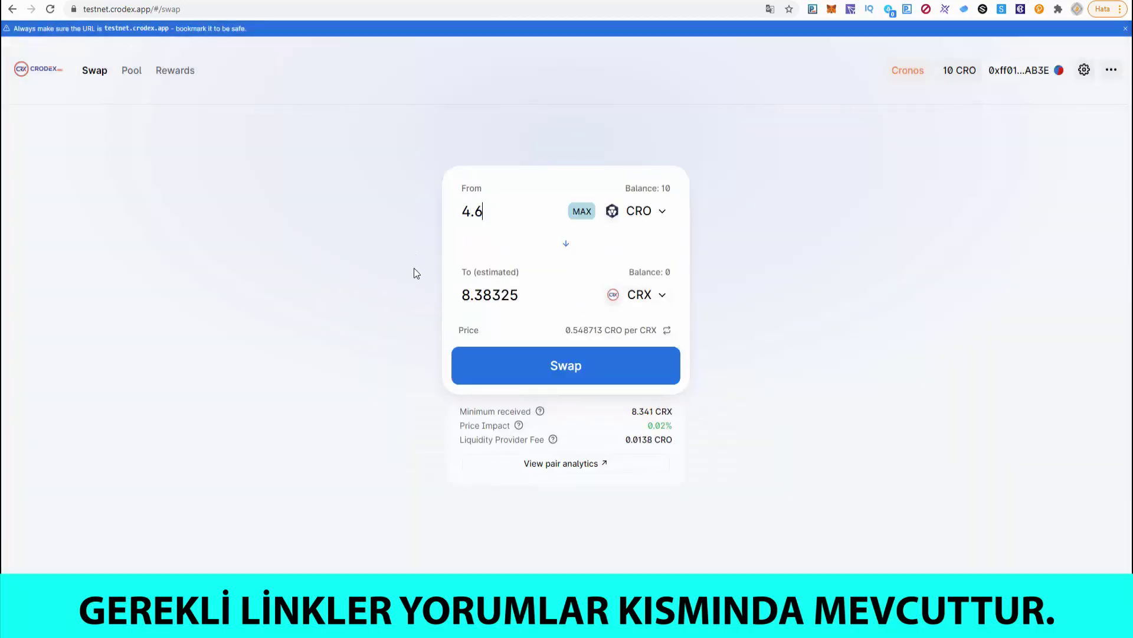
left_click_drag(485, 211, 442, 234)
left_click(371, 411)
left_click_drag(518, 295, 464, 295)
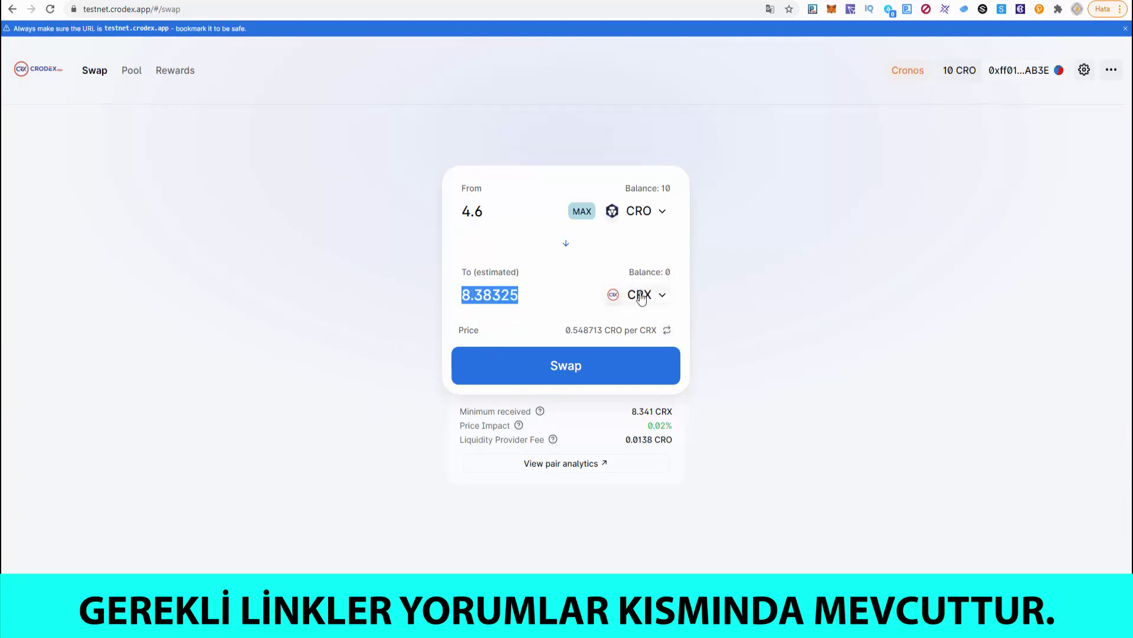
- Submit the CRO to CRX swap, confirm the transaction in MetaMask and dismiss the resulting notices
left_click(564, 377)
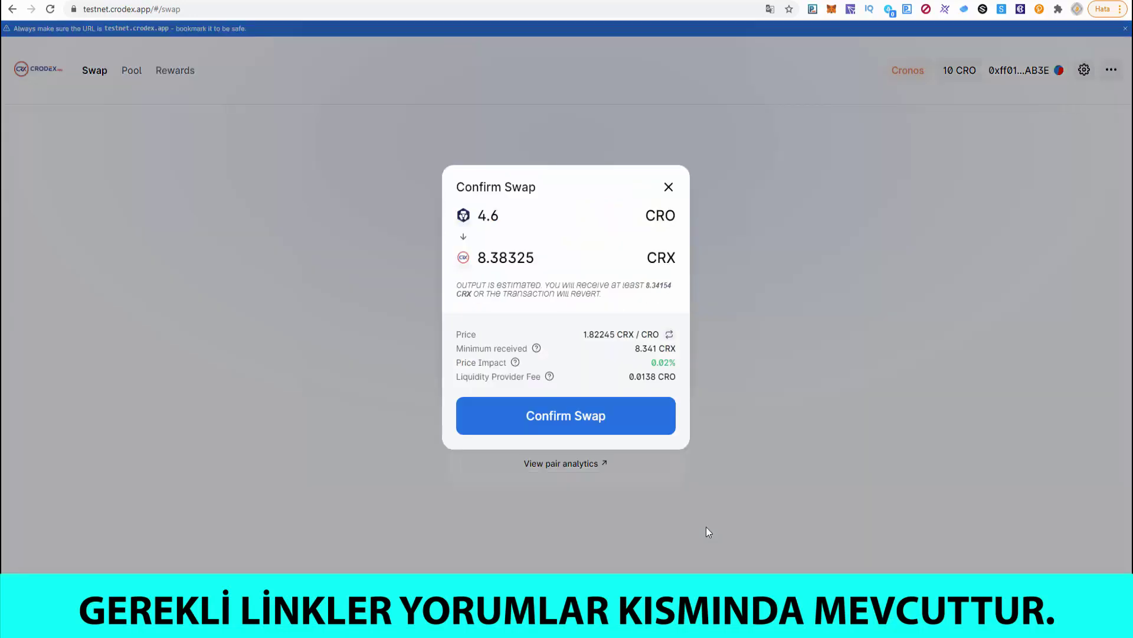
left_click(608, 440)
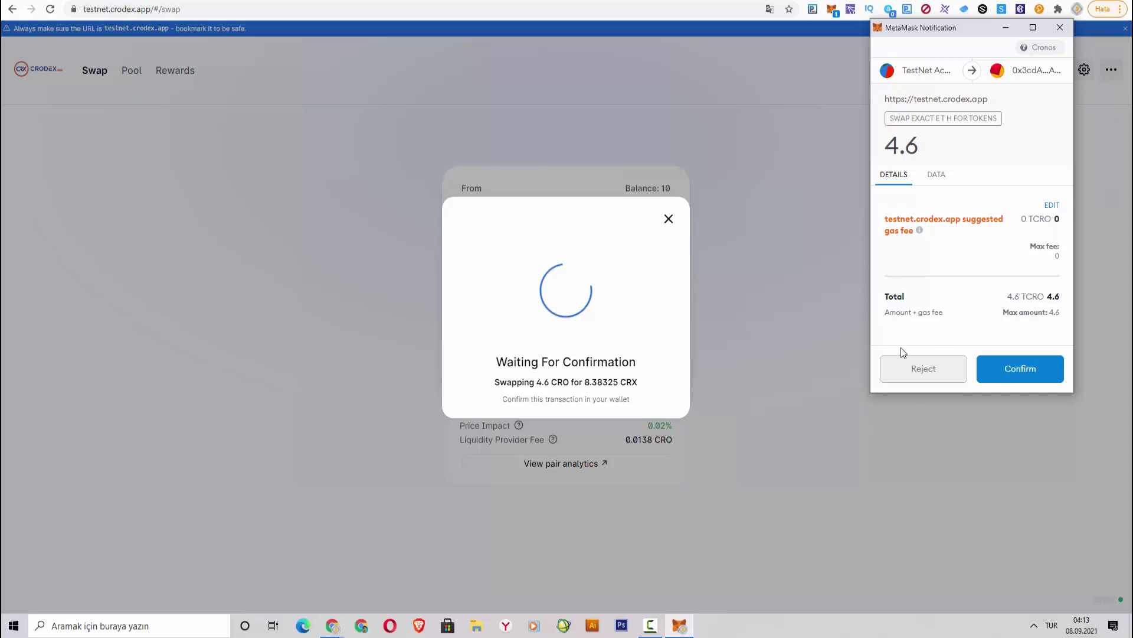
left_click(1004, 371)
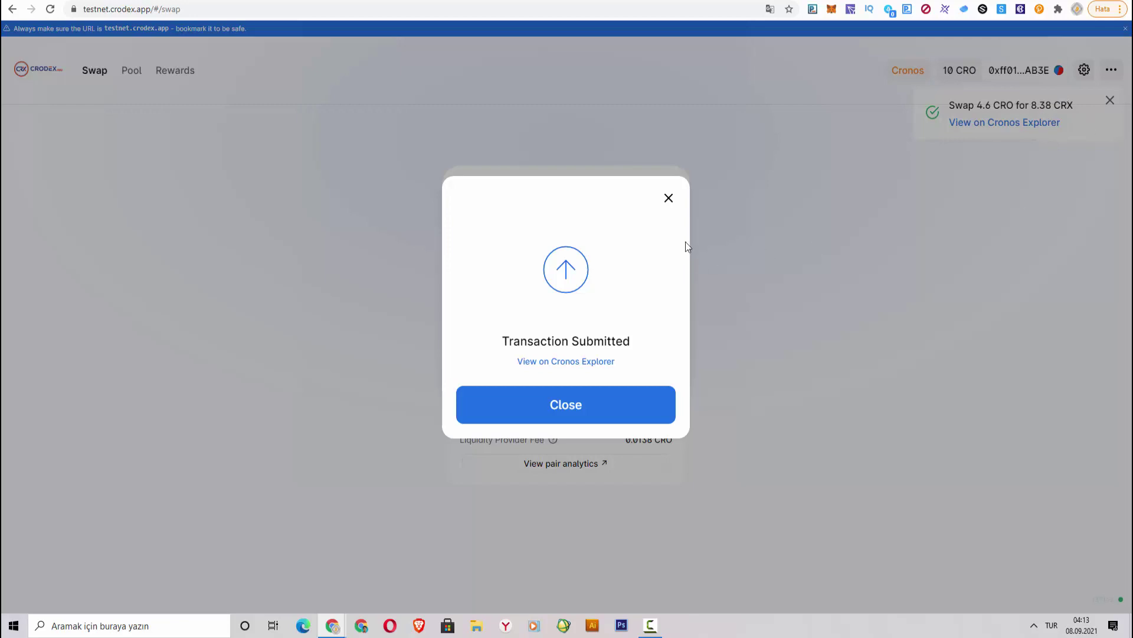
left_click(669, 198)
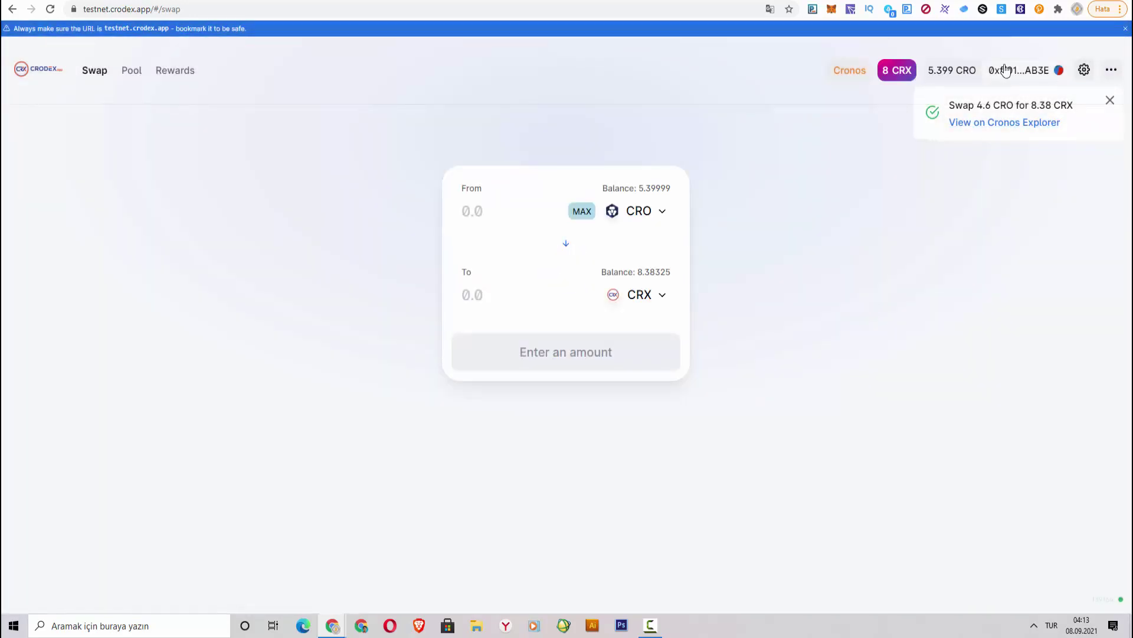
left_click(1110, 102)
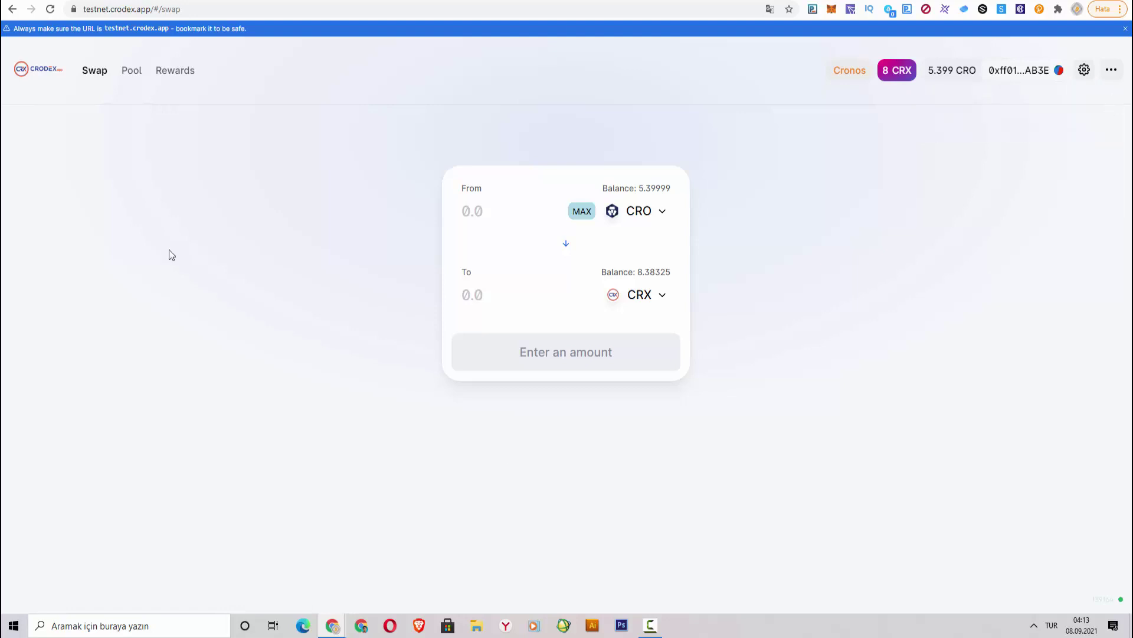
- Start adding liquidity on the Pool page, pairing CRO with CRX and using the maximum CRX balance
left_click(139, 72)
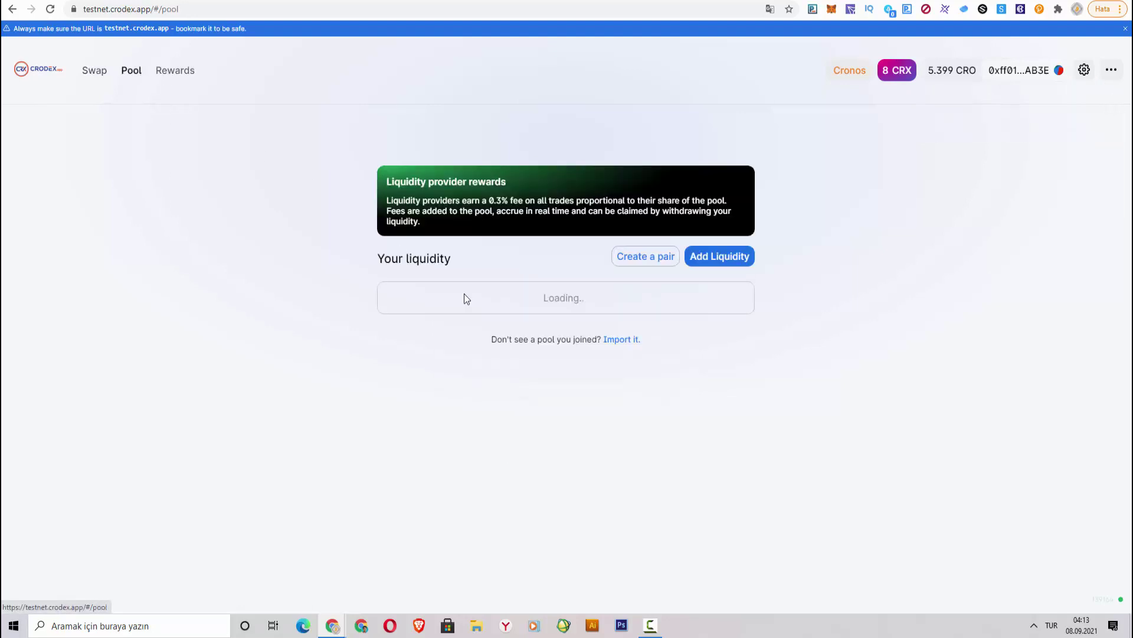
left_click(709, 260)
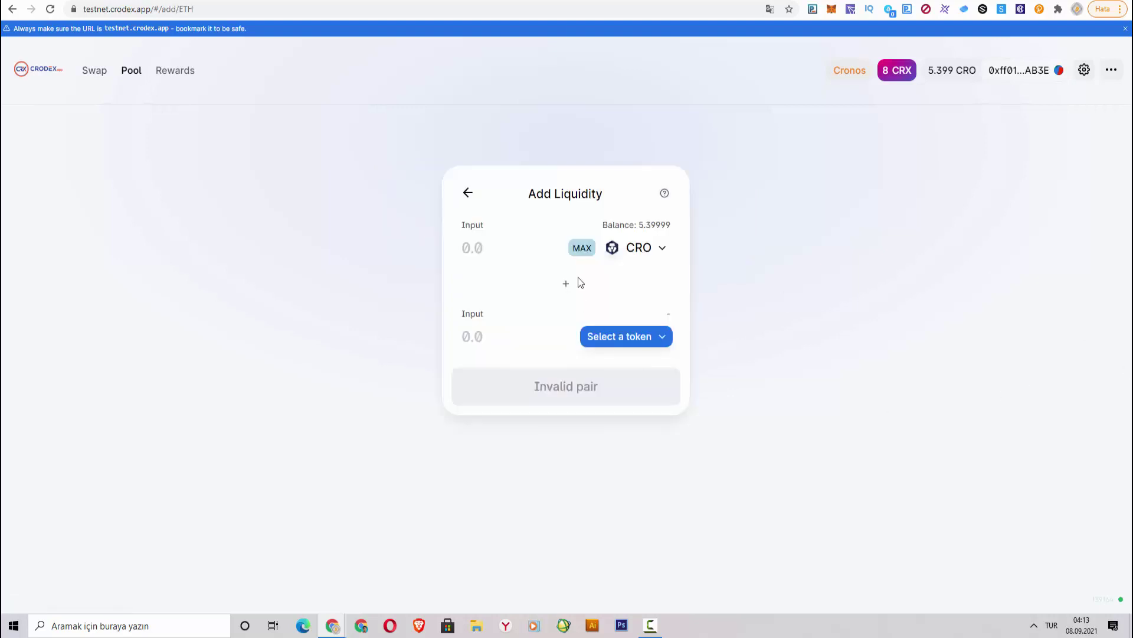
left_click(619, 341)
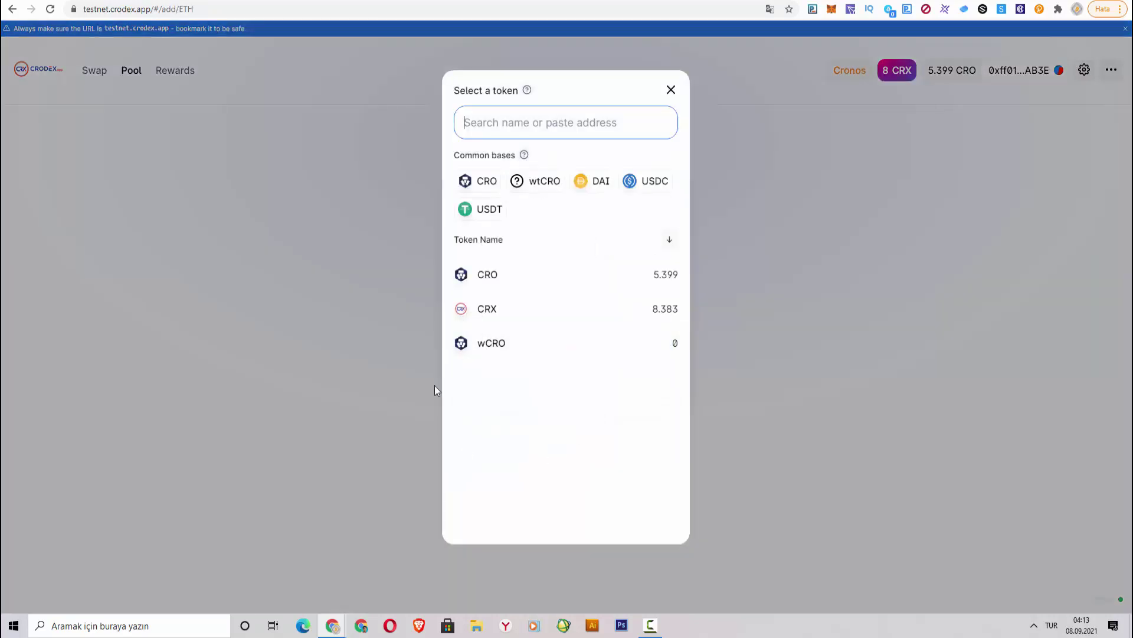
left_click(494, 311)
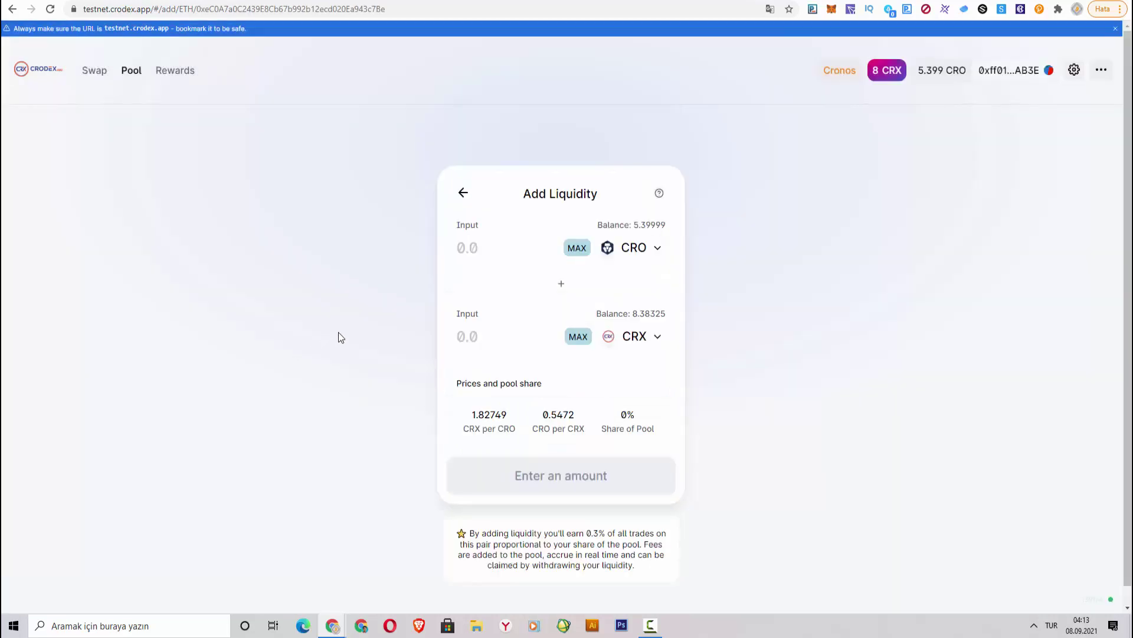
left_click(579, 336)
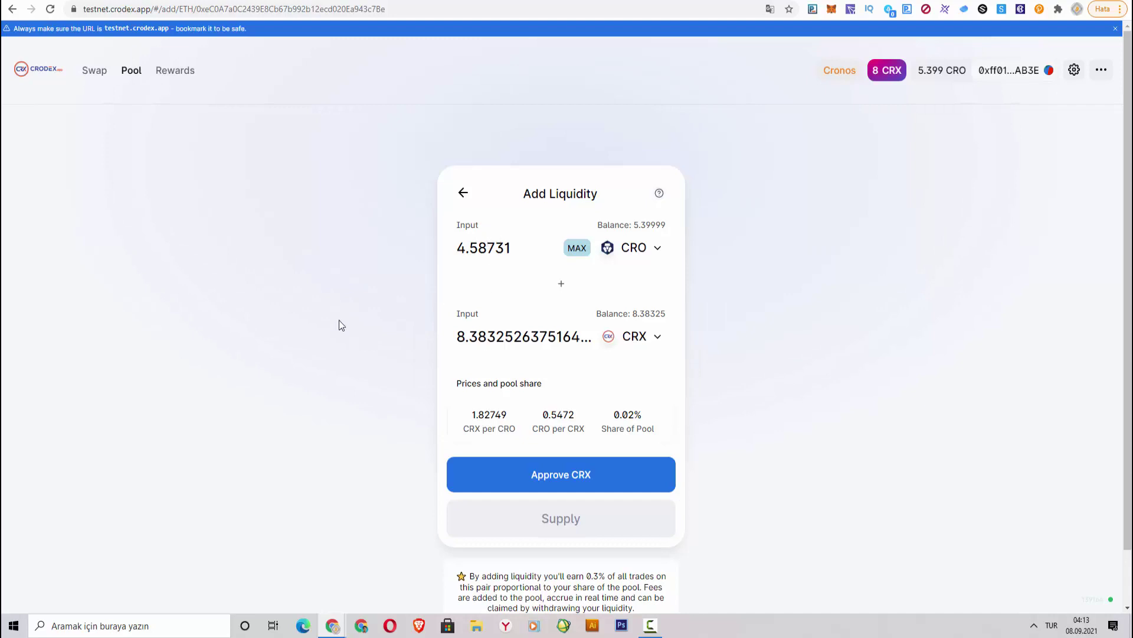
- Approve CRX for the liquidity pool and confirm the spending permission in MetaMask
scroll(314, 346, "down", 1)
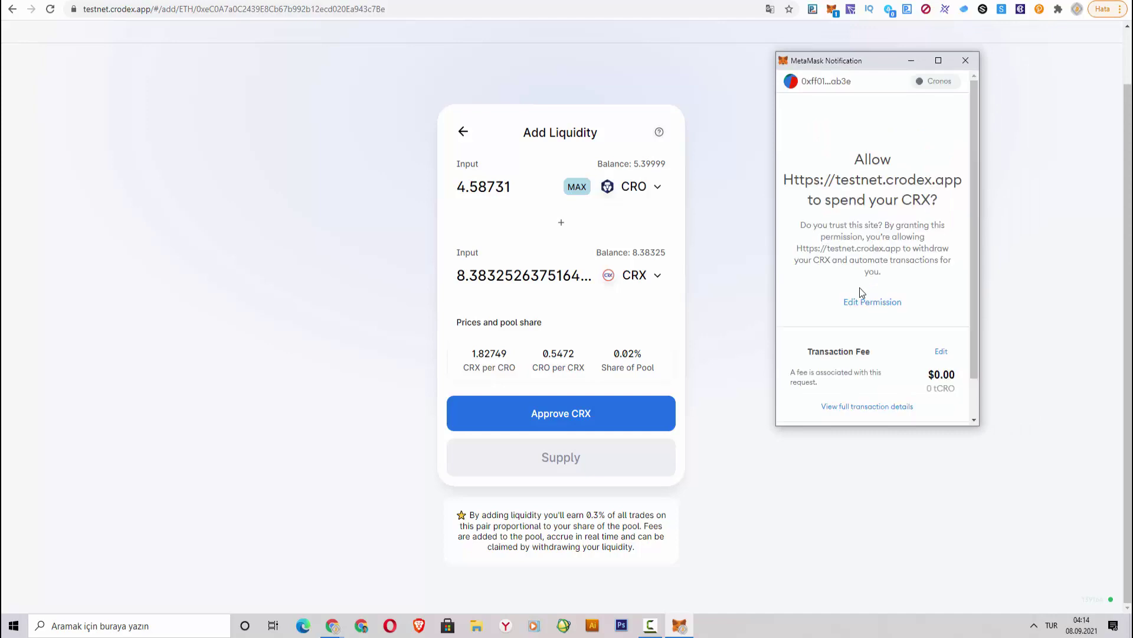
scroll(972, 383, "down", 1)
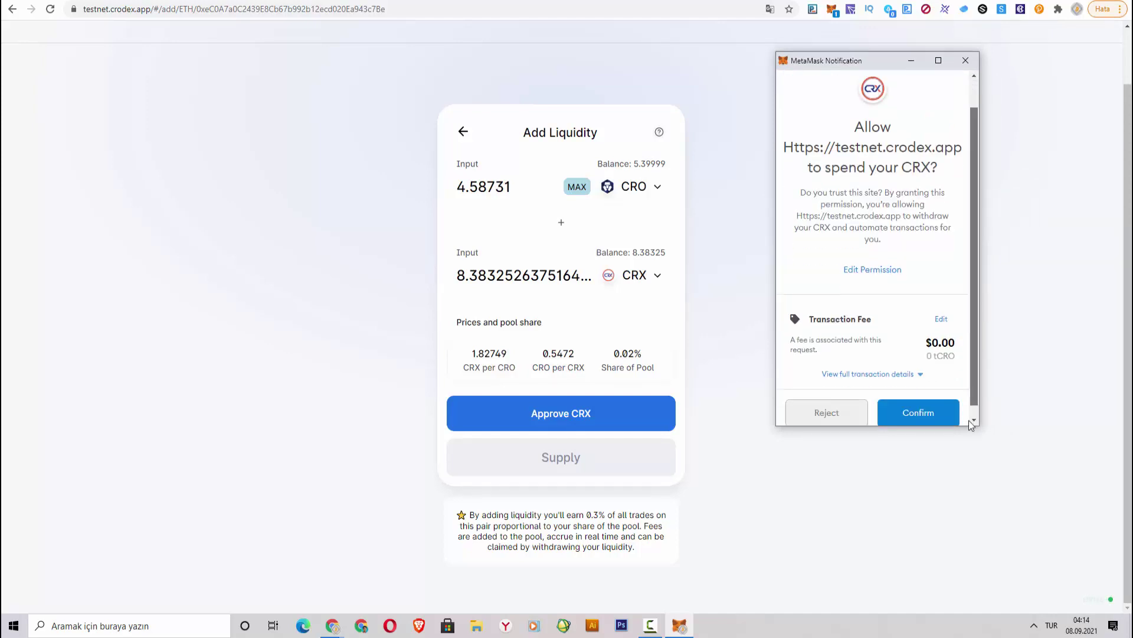
left_click(917, 408)
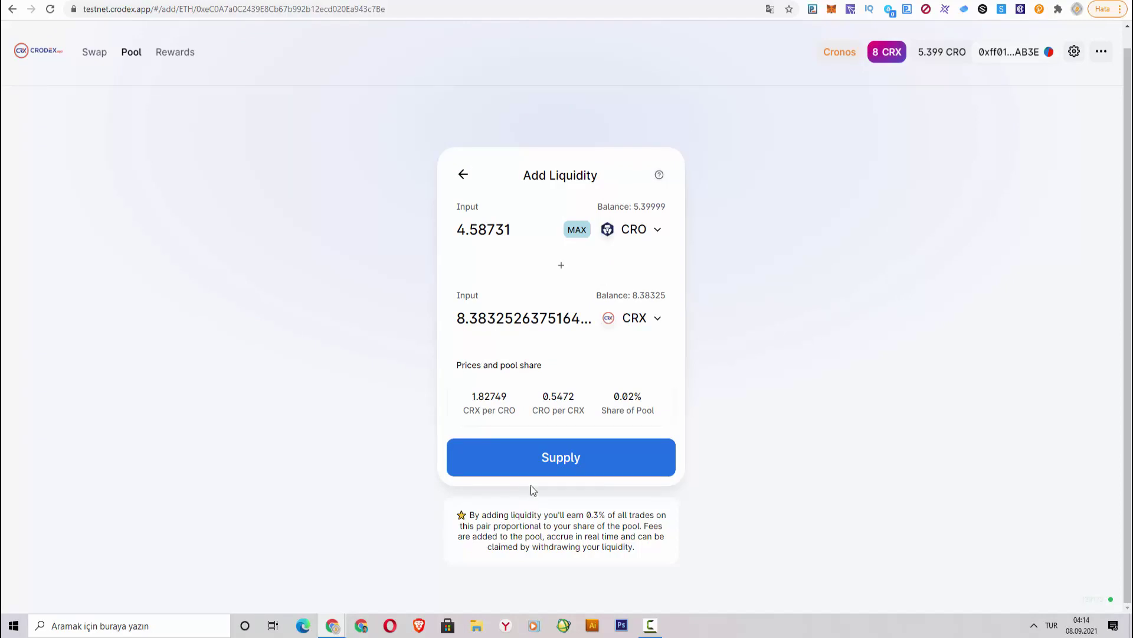
- Supply the CRO/CRX liquidity, confirm the transaction in MetaMask and close the submission message
left_click(577, 467)
left_click(549, 437)
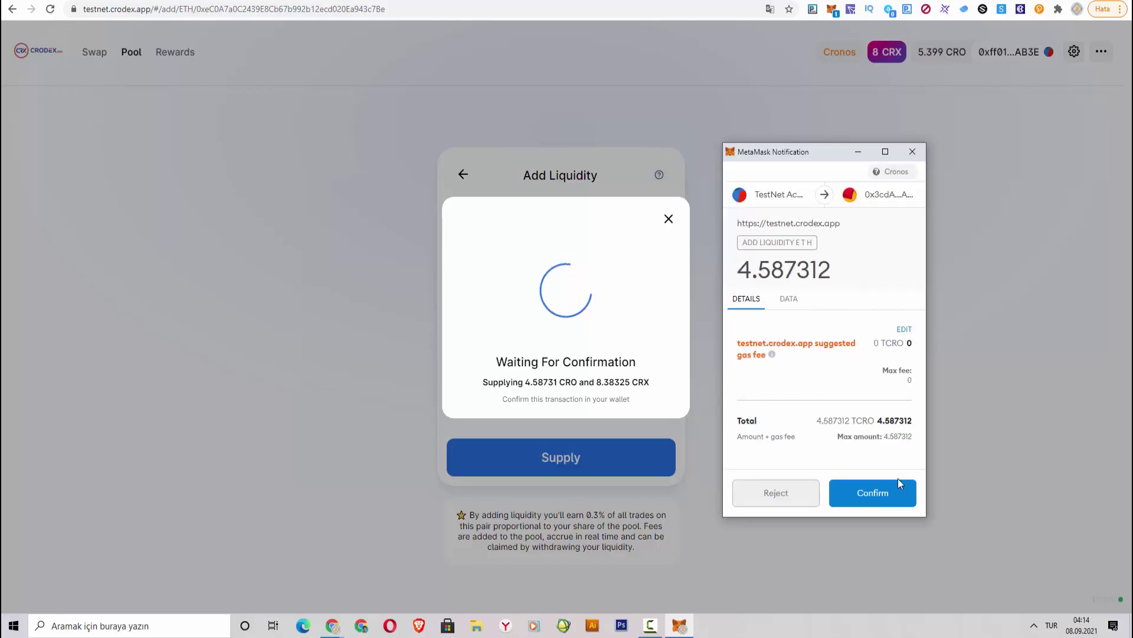
left_click(876, 494)
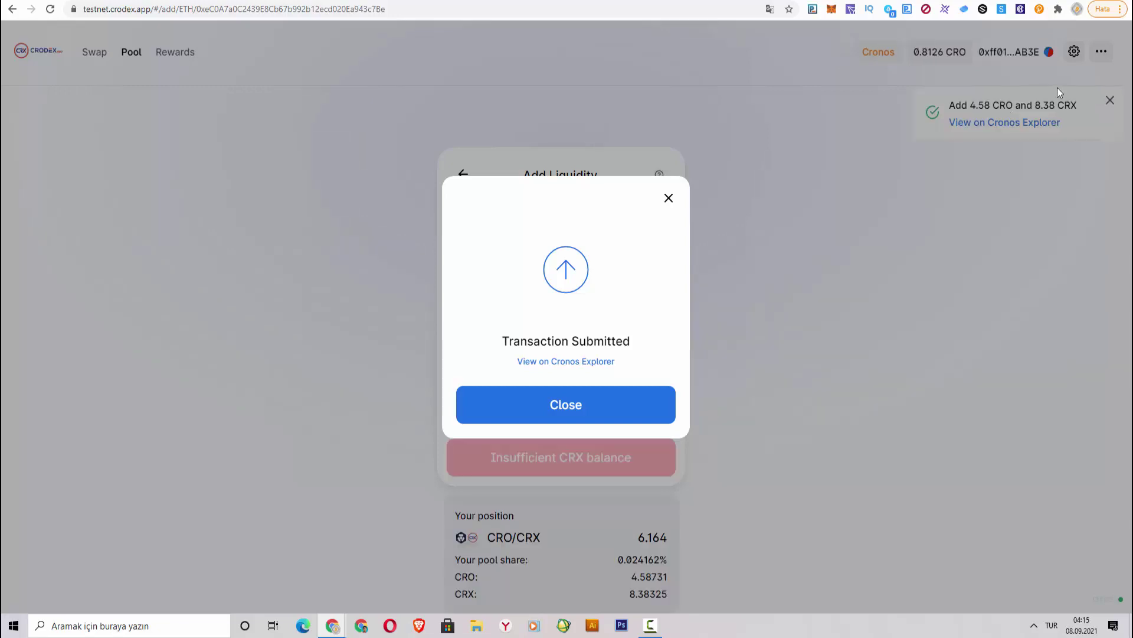
left_click(540, 418)
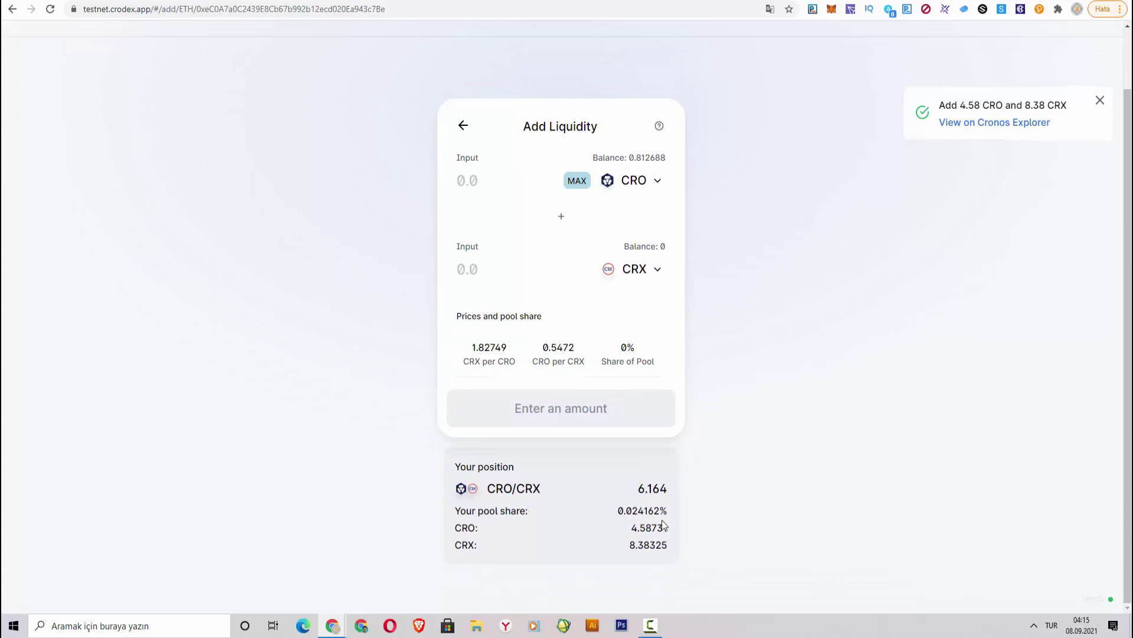
- Return to the liquidity overview and expand the CRO/CRX position to examine its pooled amounts and share
scroll(144, 252, "up", 1)
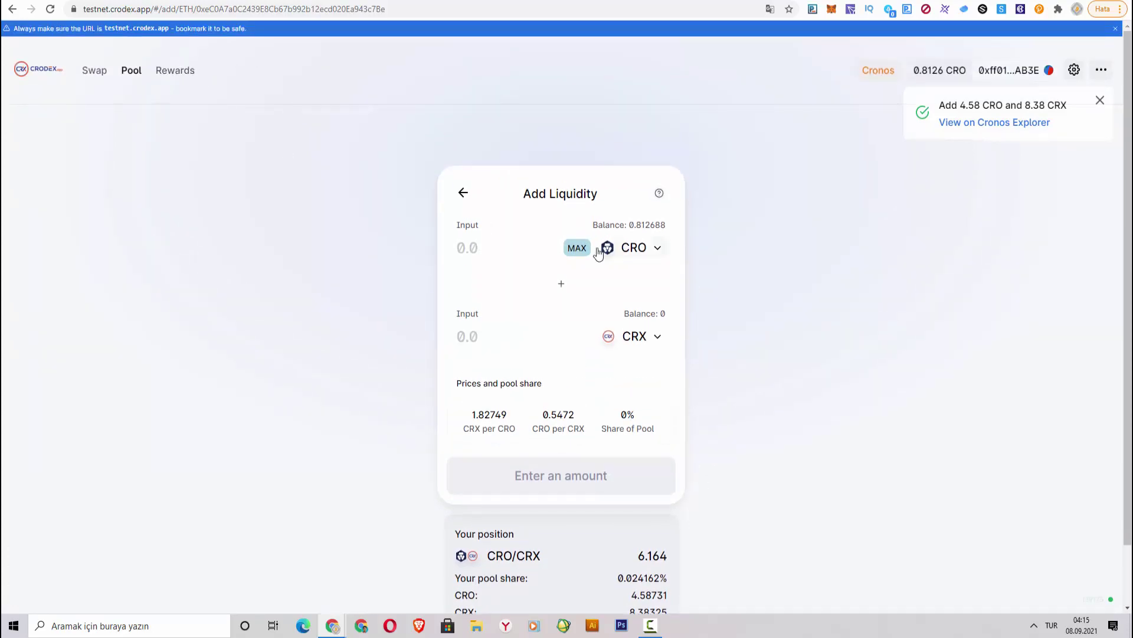
left_click(464, 193)
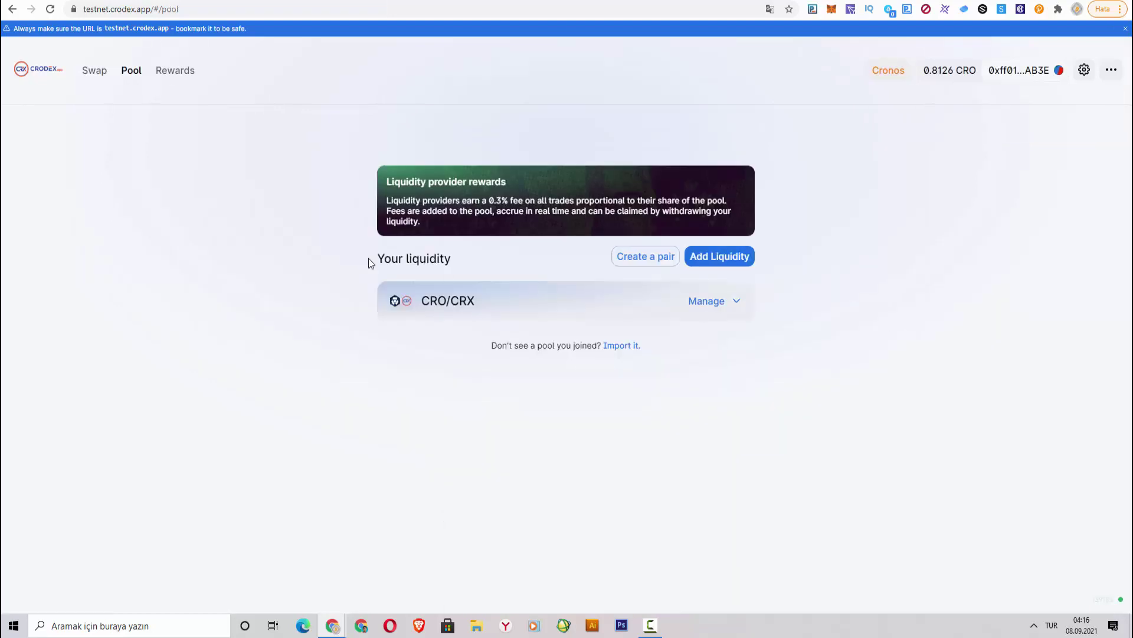
left_click(691, 301)
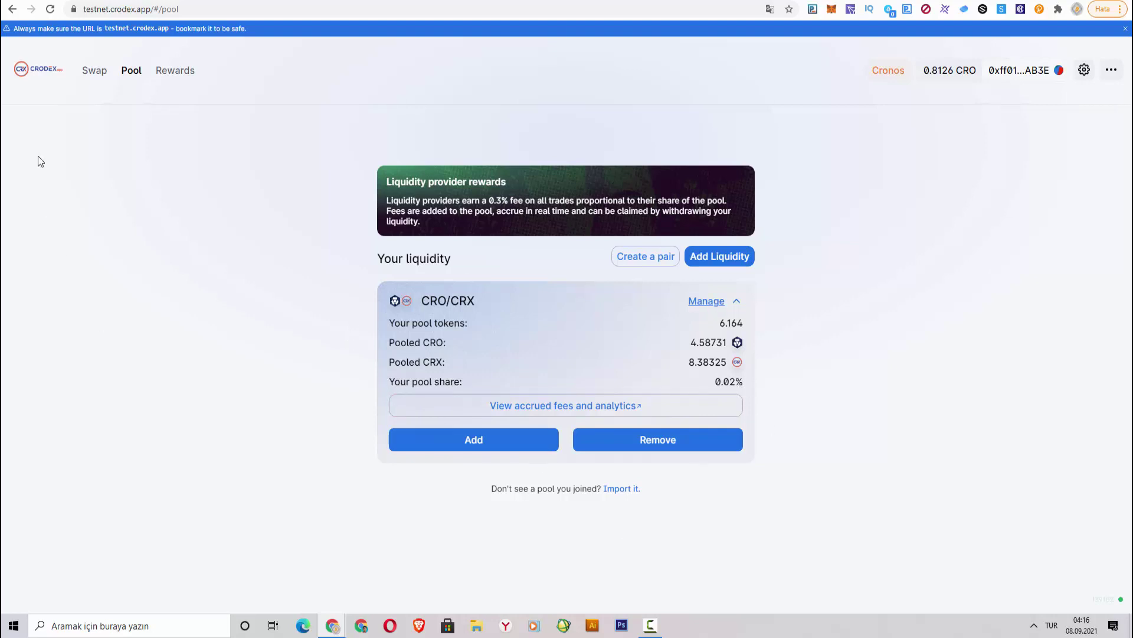
- Open the CRO-CRX pool under Rewards and enter the maximum available LP token amount for deposit
left_click(174, 79)
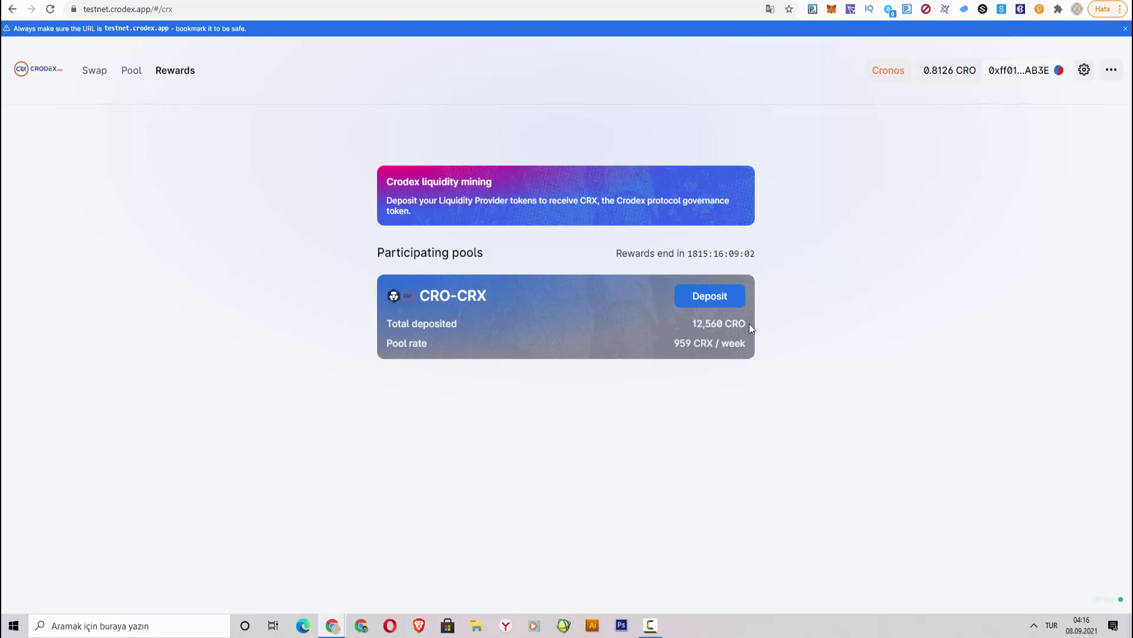
left_click(700, 297)
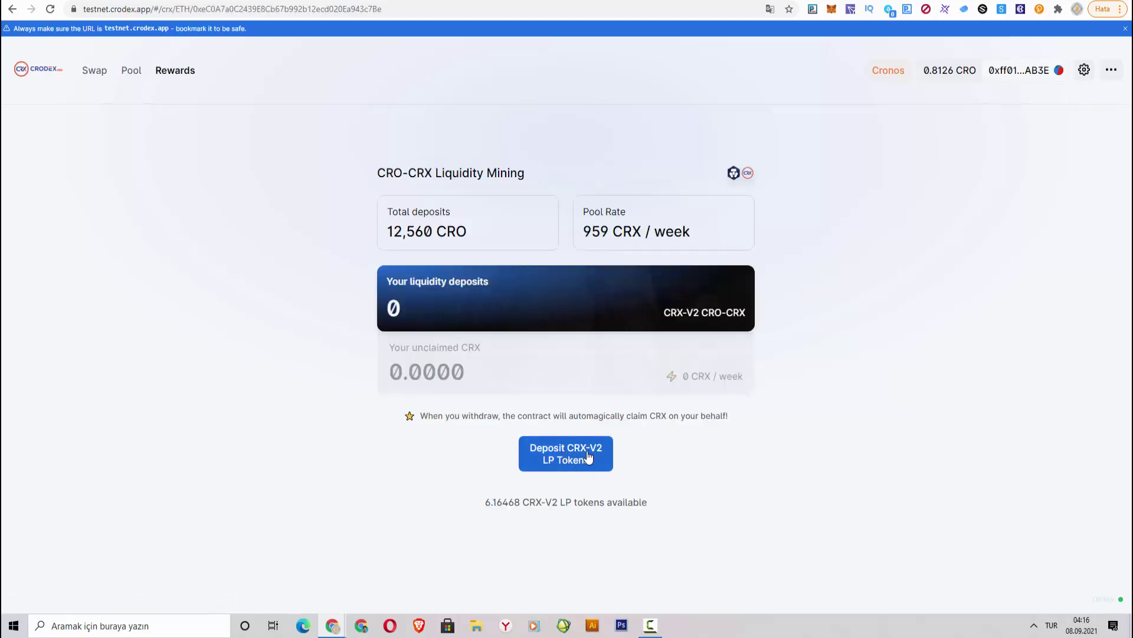
left_click(573, 468)
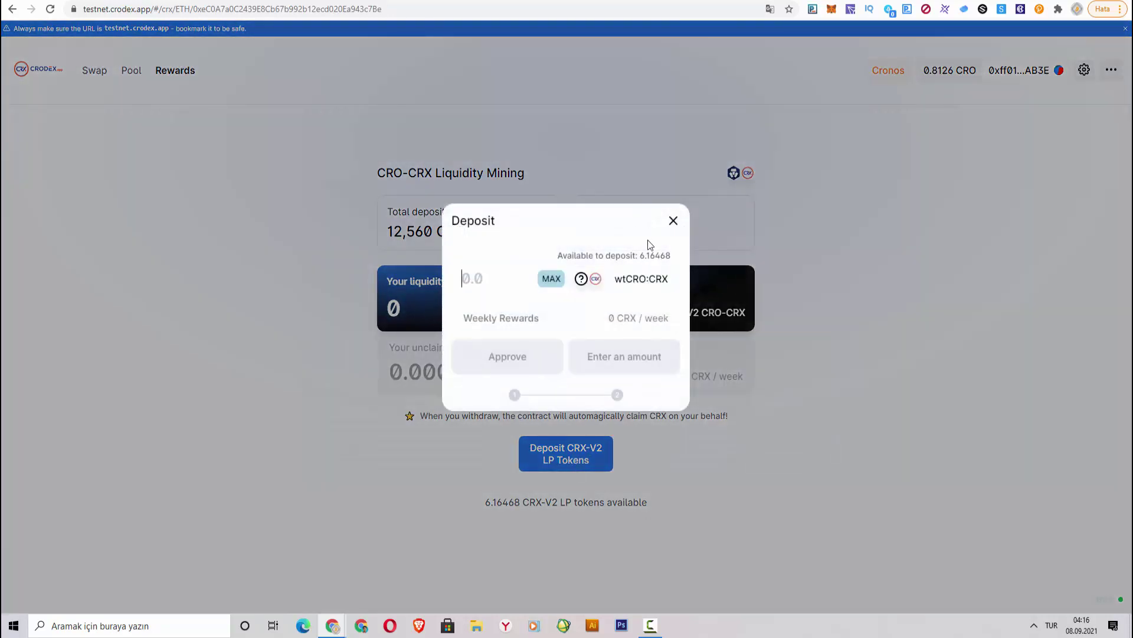
left_click(542, 282)
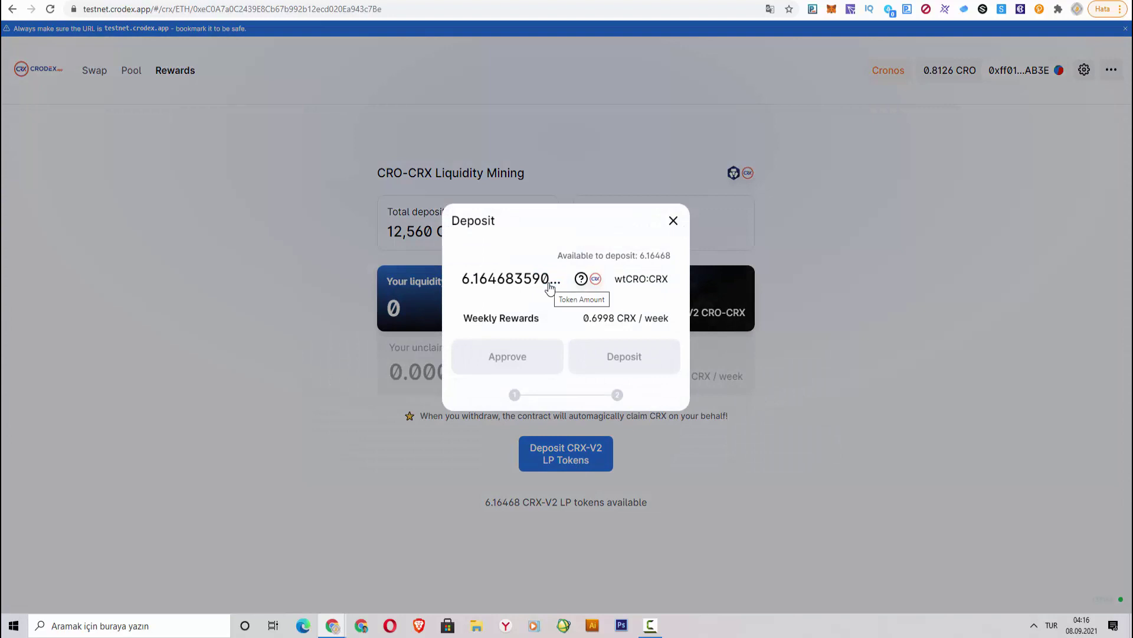
- Approve the LP tokens with a MetaMask signature, deposit them into the CRO-CRX rewards pool and confirm the transaction
left_click(512, 368)
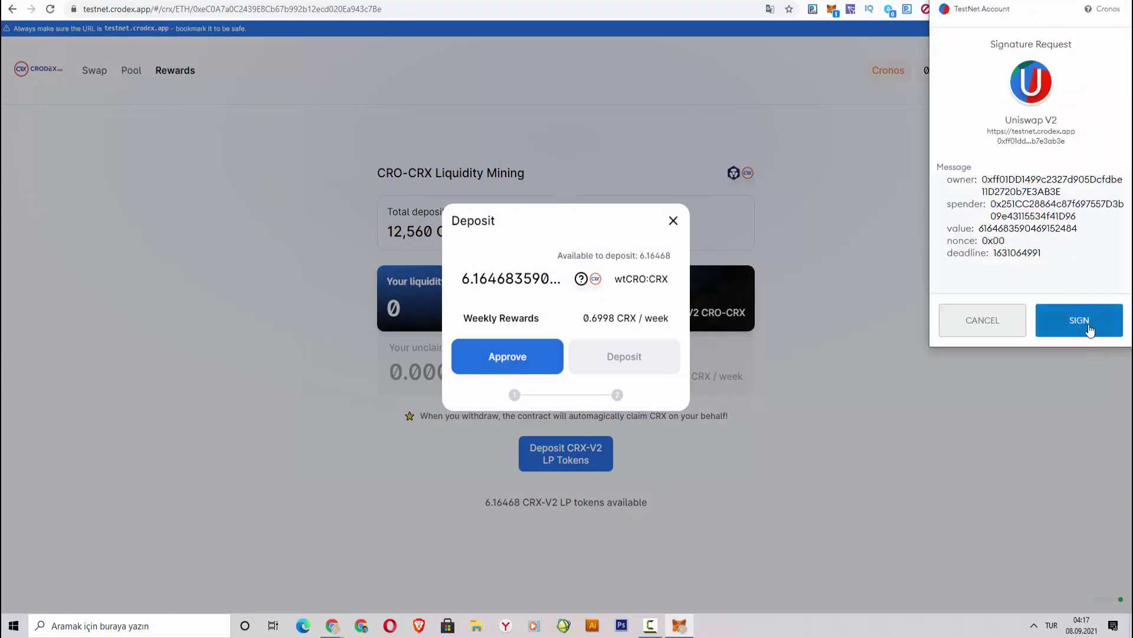
left_click(1089, 334)
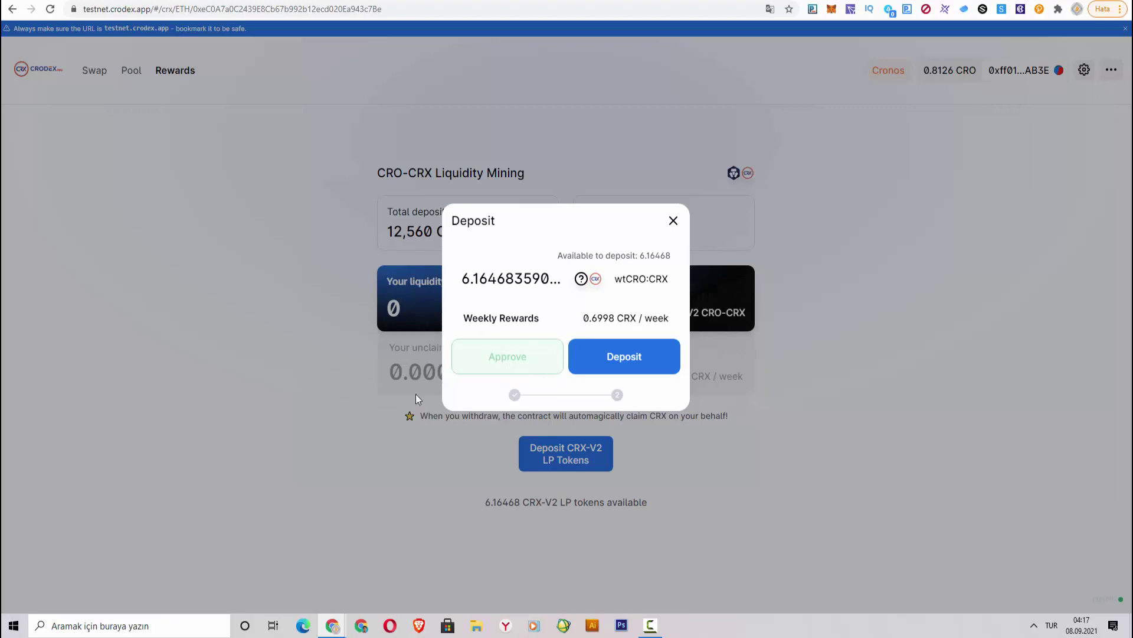
left_click(629, 363)
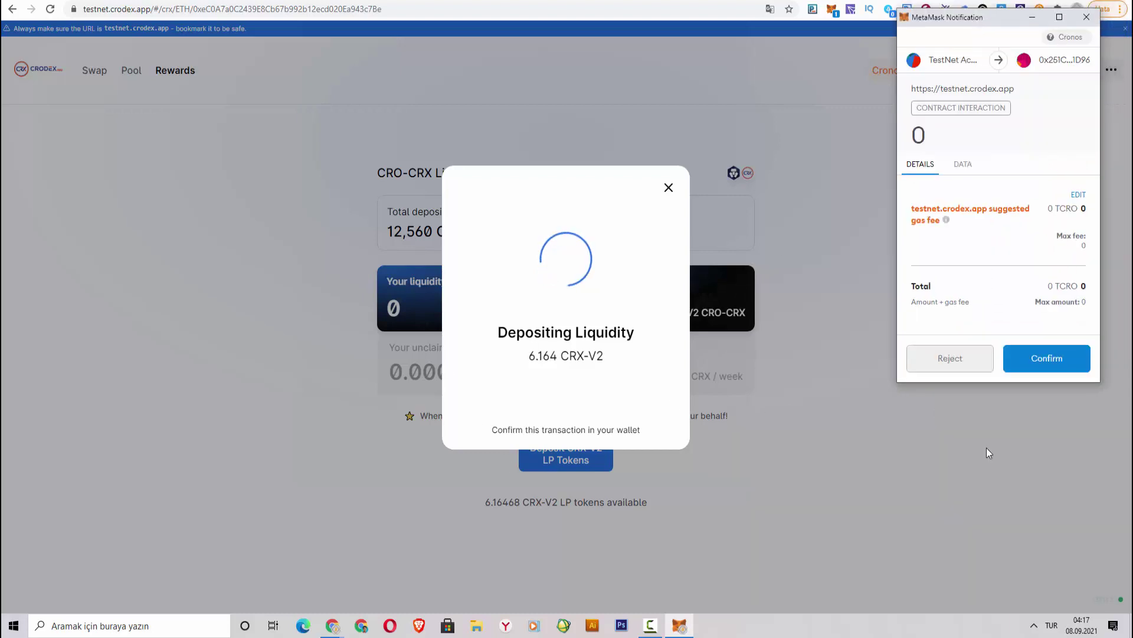
left_click(1047, 363)
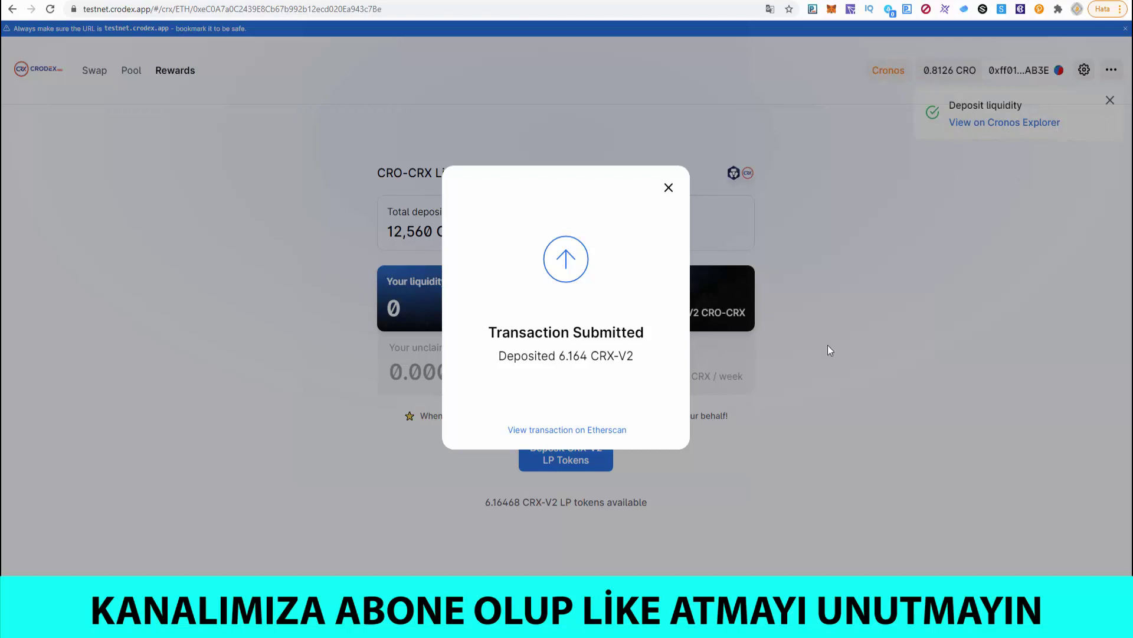
left_click(669, 188)
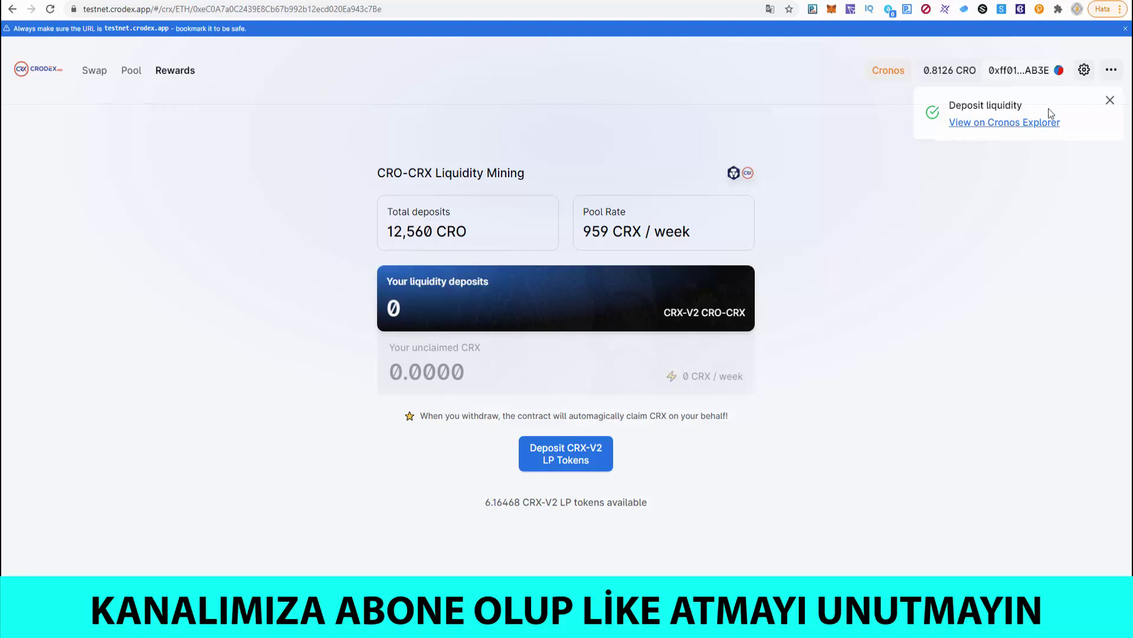
left_click(1110, 101)
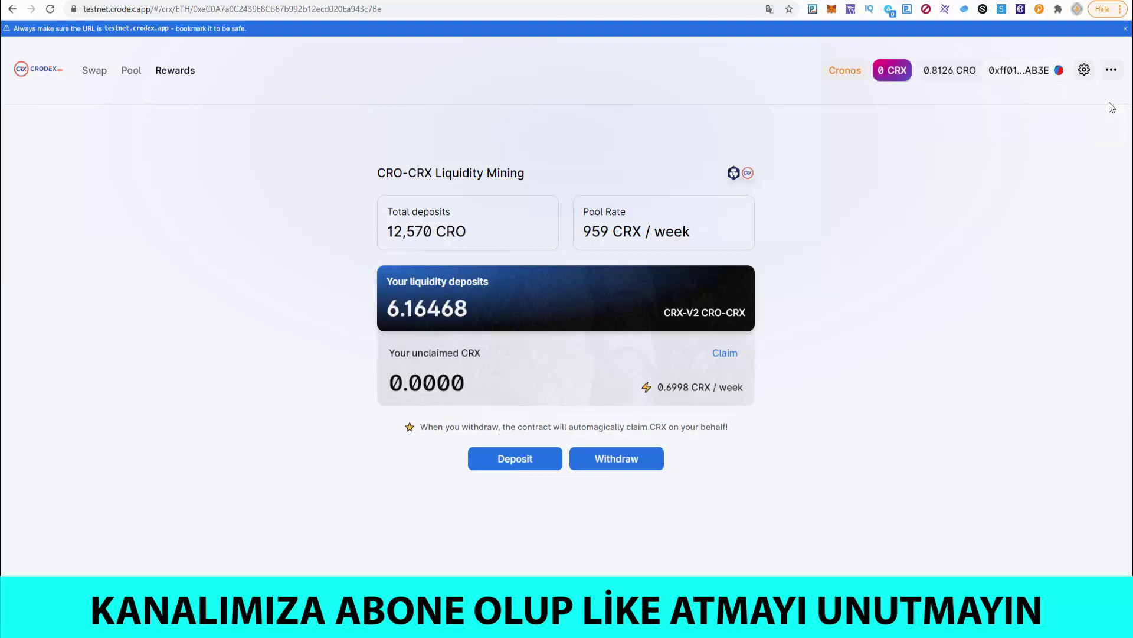
- Leave the CRO-CRX liquidity mining page and return to the Swap page
left_click(1110, 101)
left_click(309, 322)
left_click(95, 79)
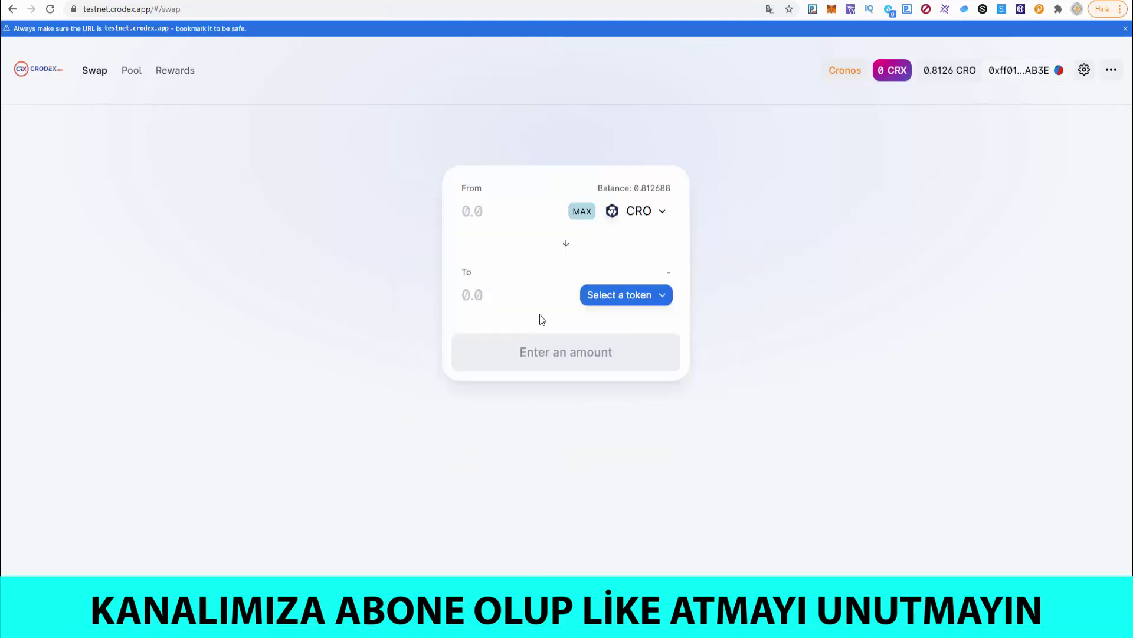